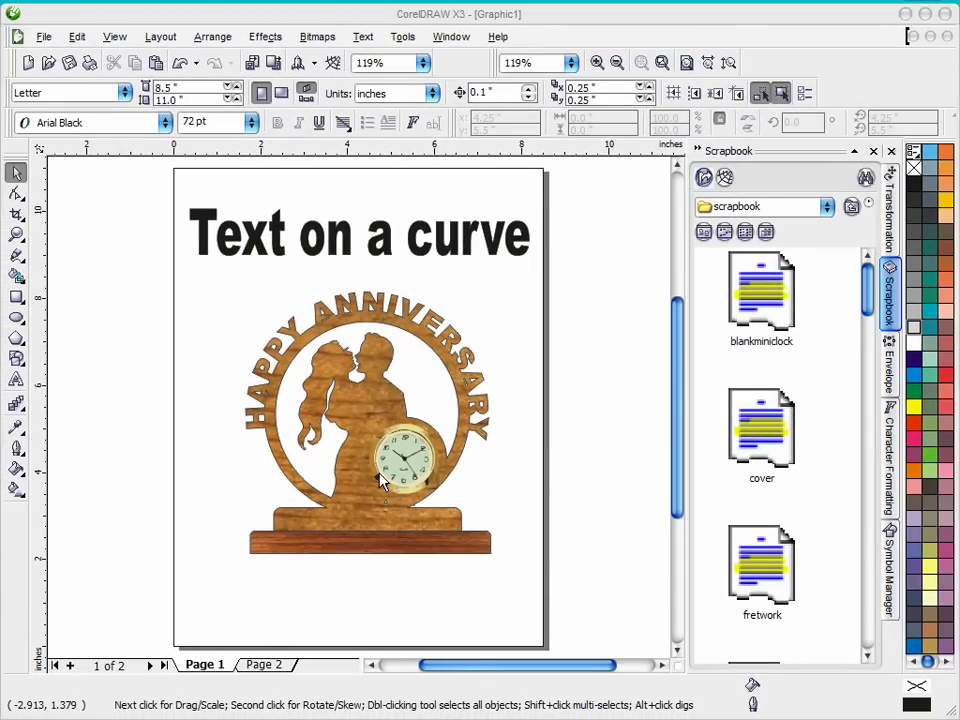
Step: Drop the blankminiclock Scrapbook shape centred on Page 2 and fill it with 10% Black
left_click(259, 666)
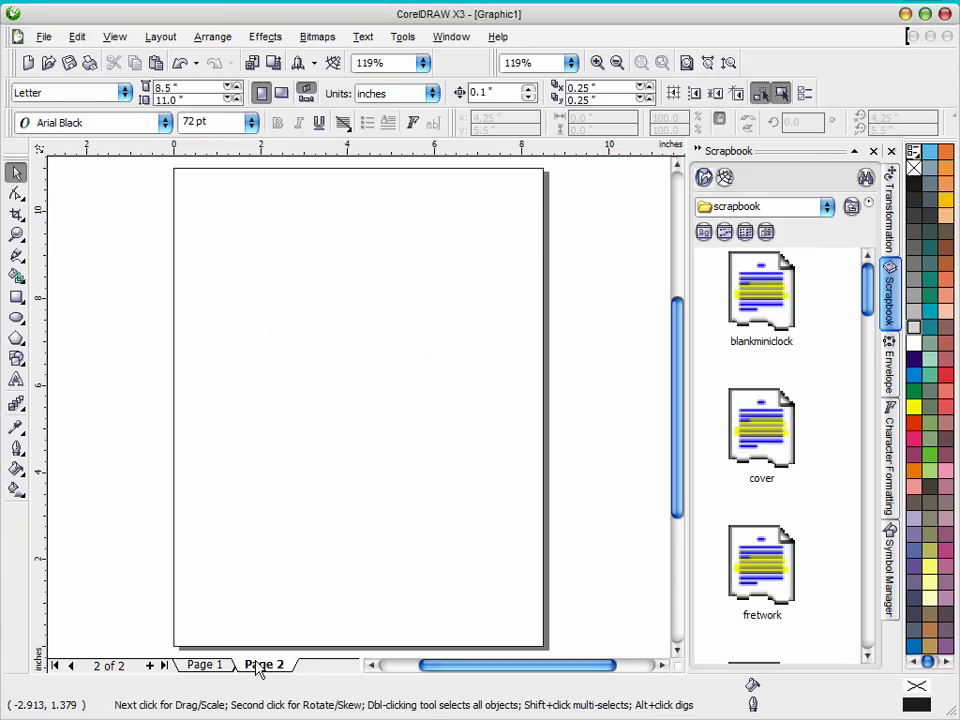
left_click(762, 305)
left_click_drag(762, 310, 431, 529)
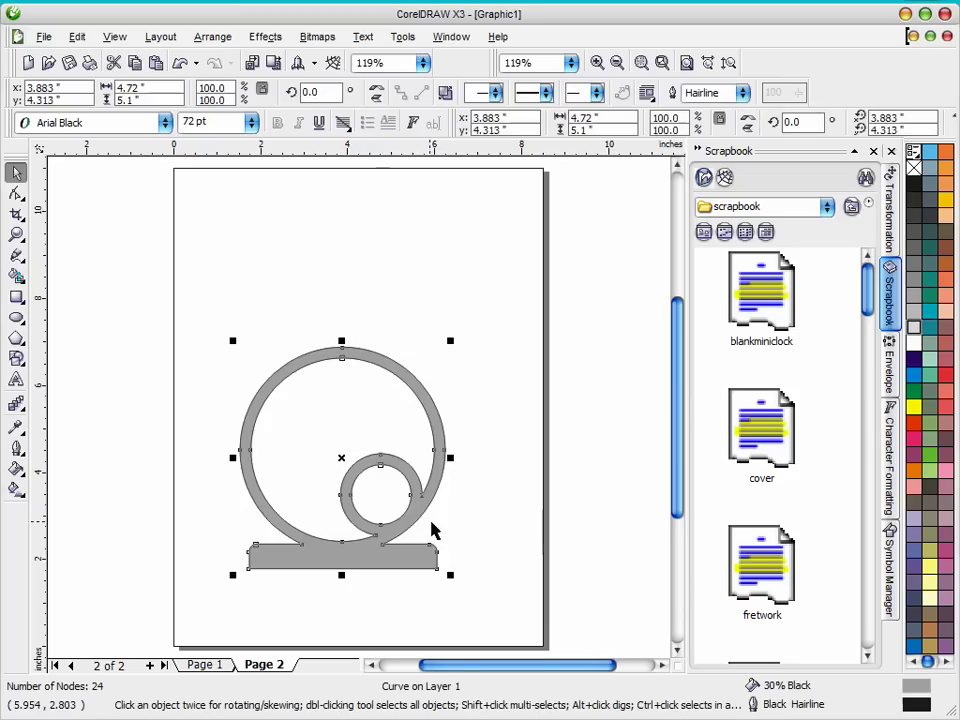
left_click_drag(328, 560, 354, 522)
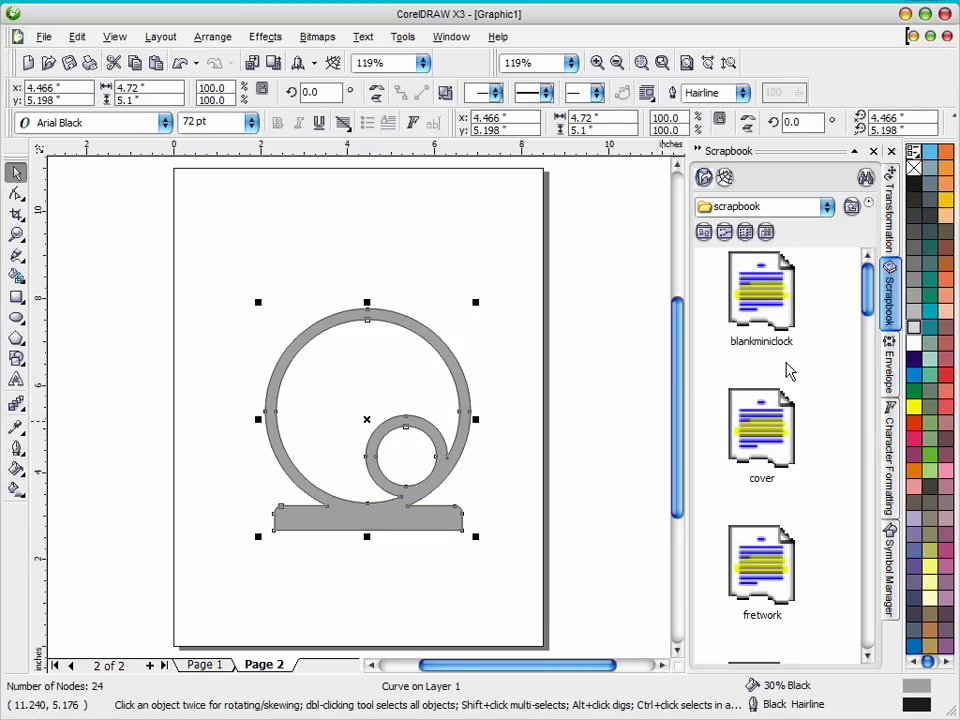
left_click(910, 328)
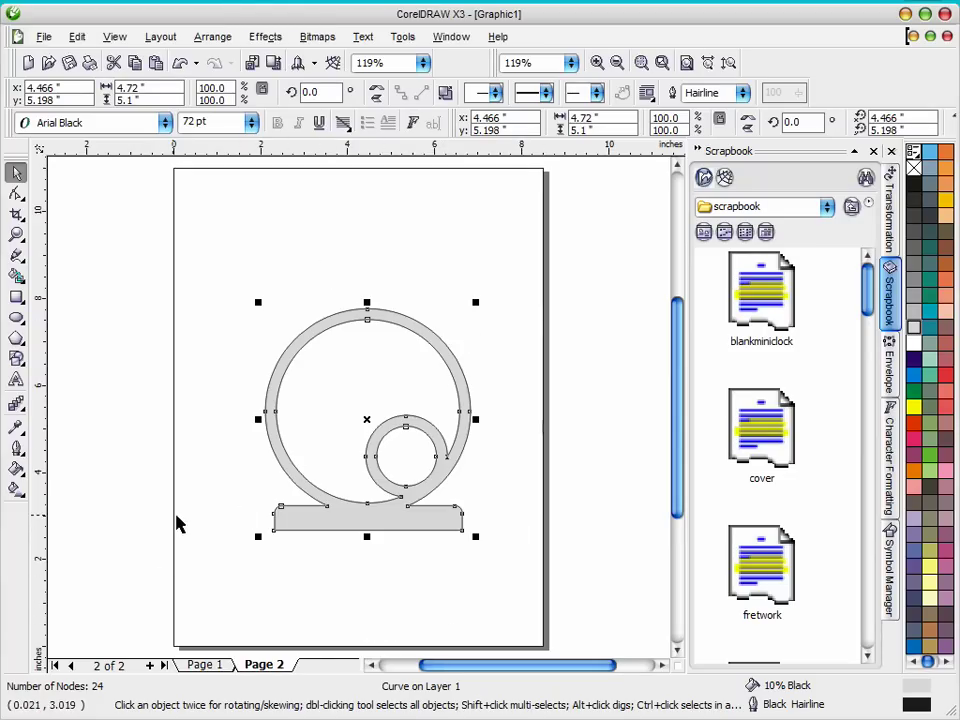
left_click(204, 522)
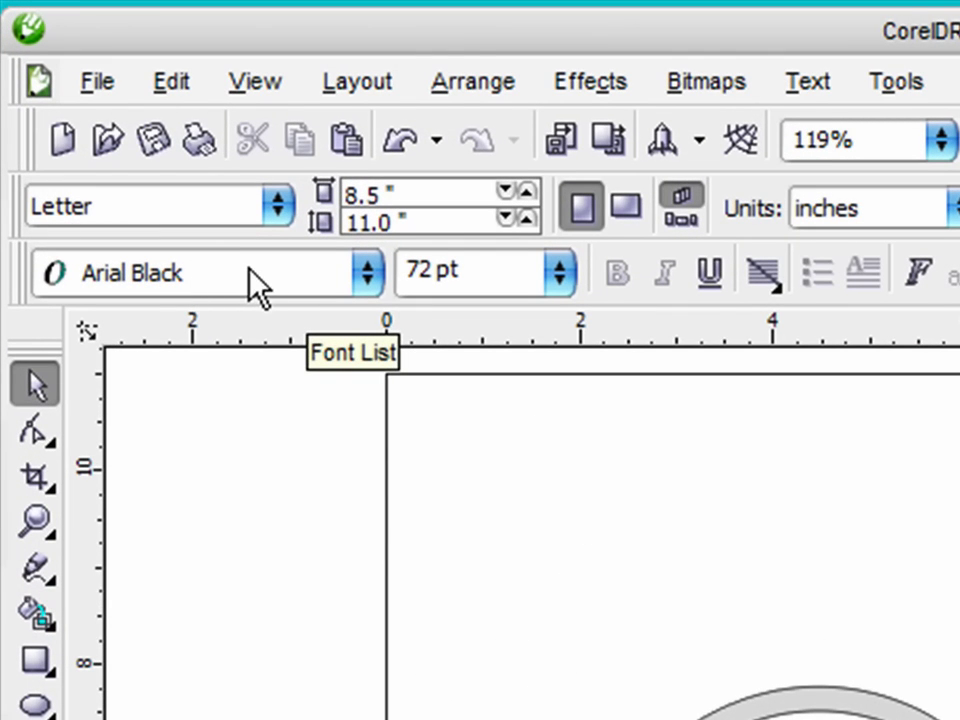
Step: Set the font size to 48 pt and switch to the Text tool
left_click(566, 280)
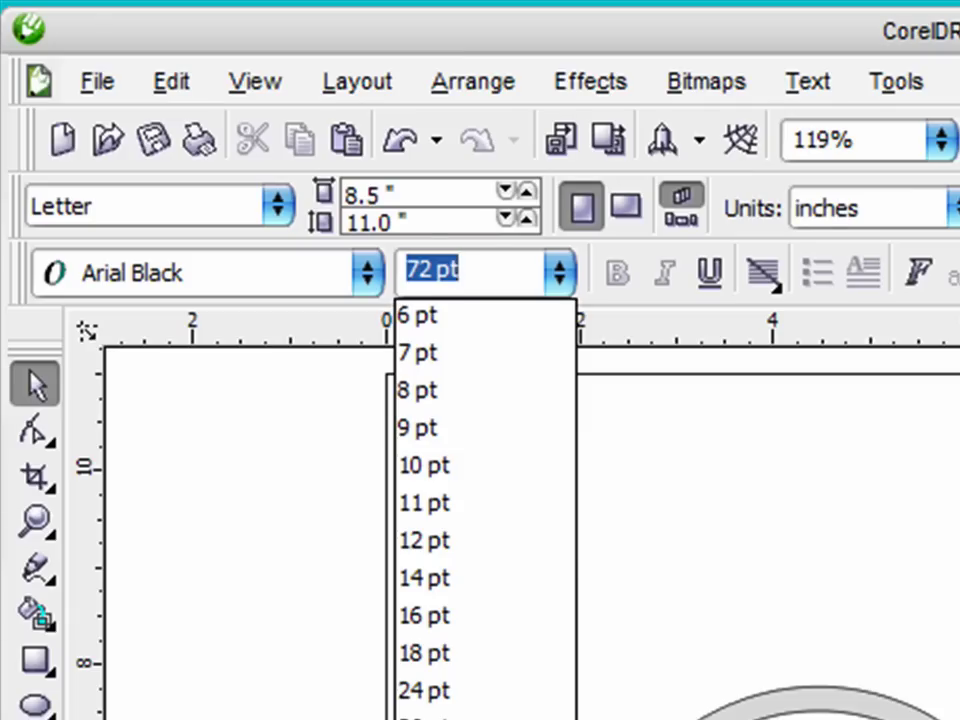
type("48")
key("Return")
key("Return")
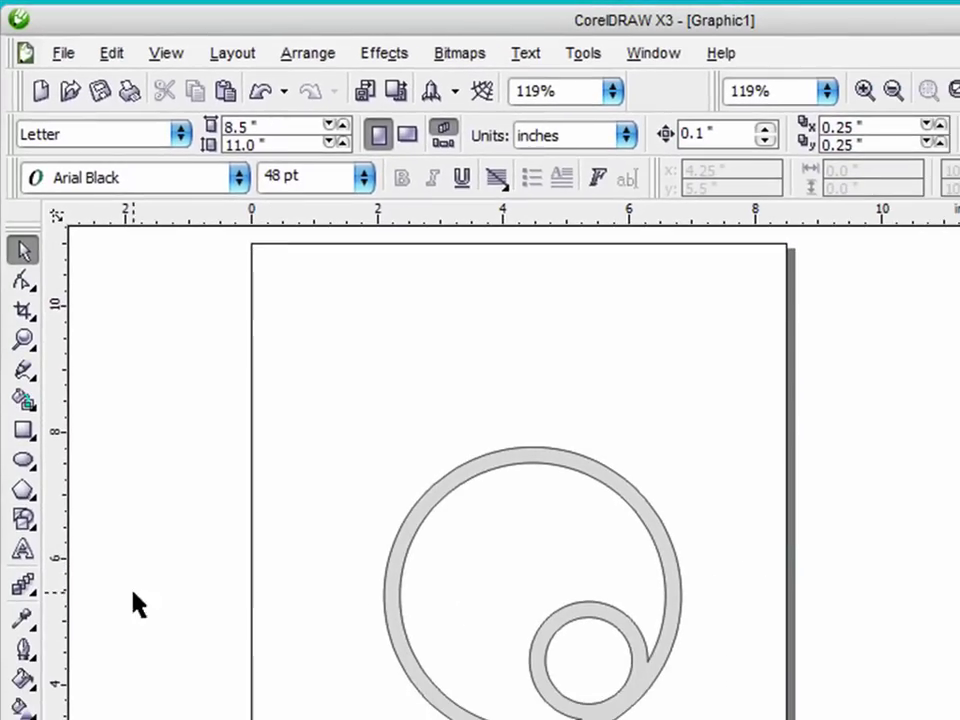
left_click(22, 553)
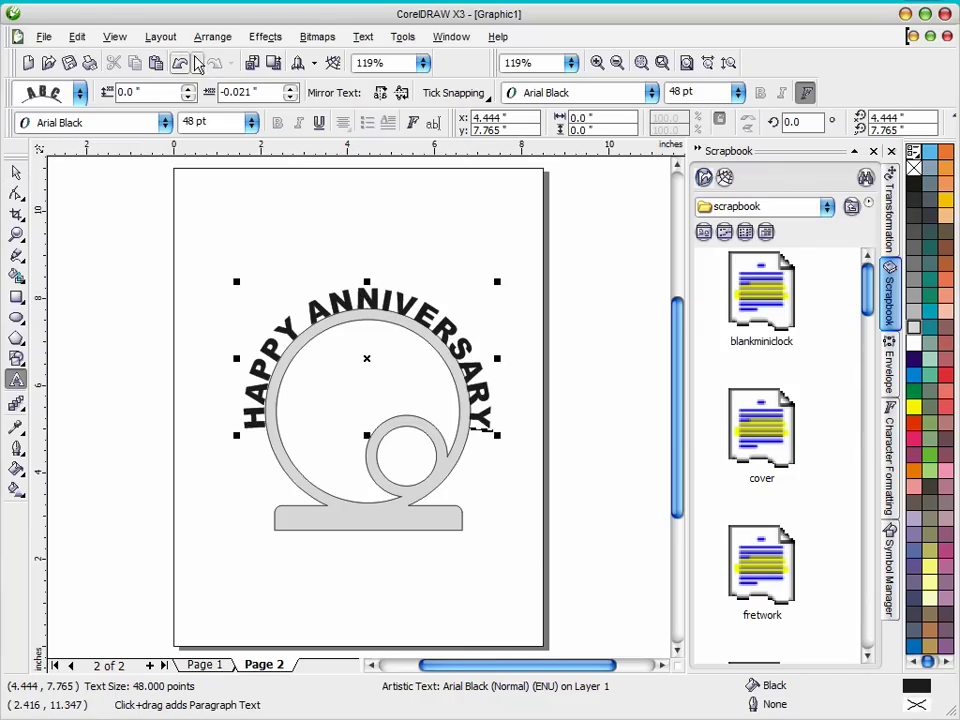
left_click(145, 44)
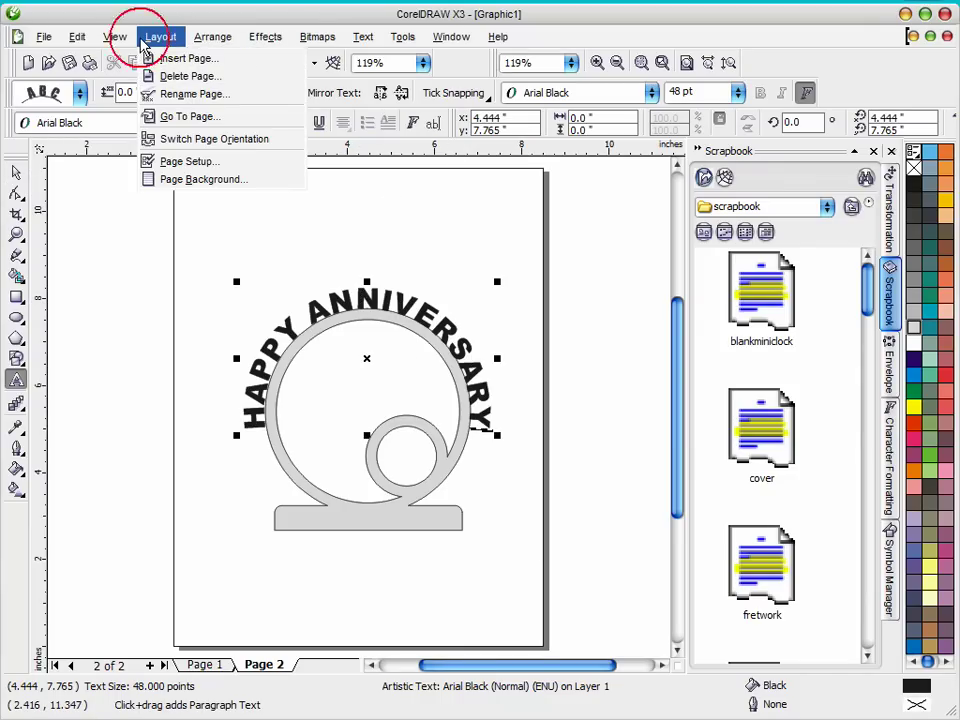
mouse_move(212, 38)
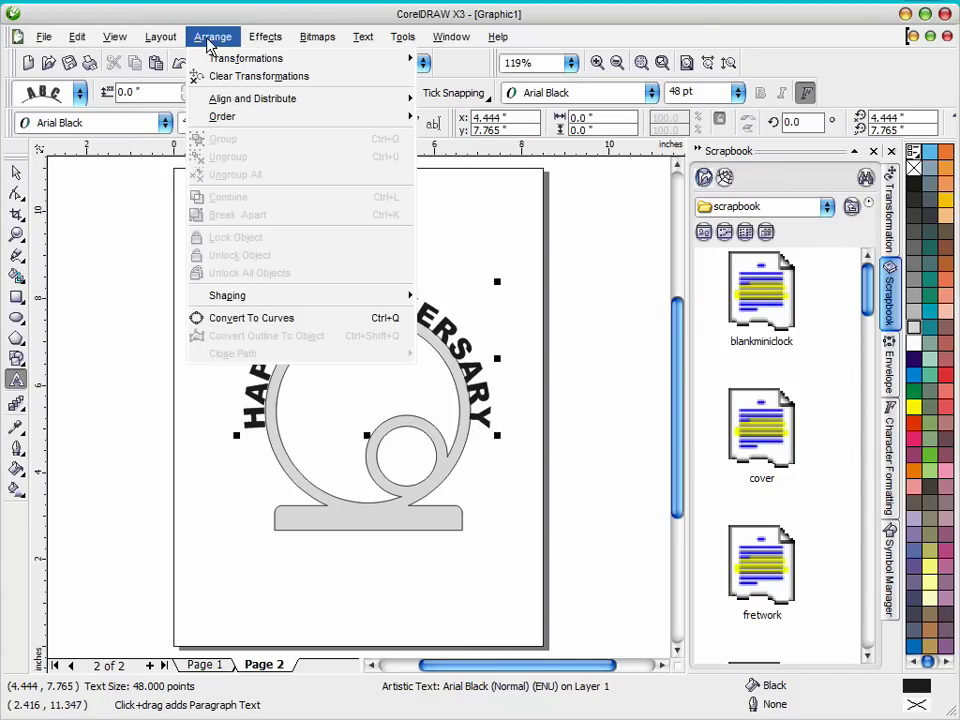
left_click(245, 319)
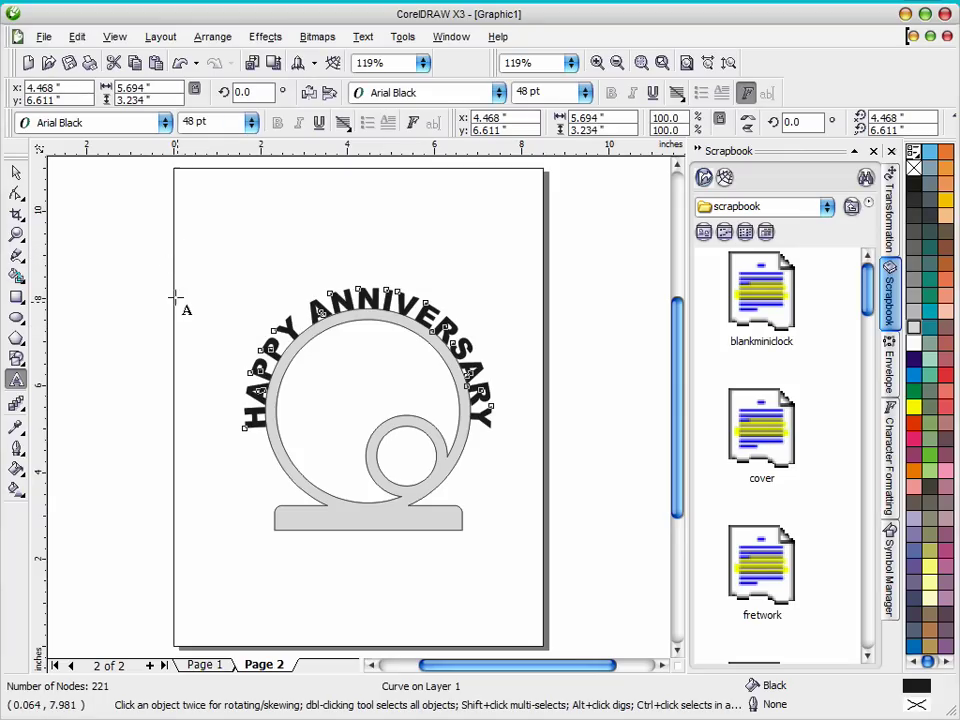
left_click(19, 173)
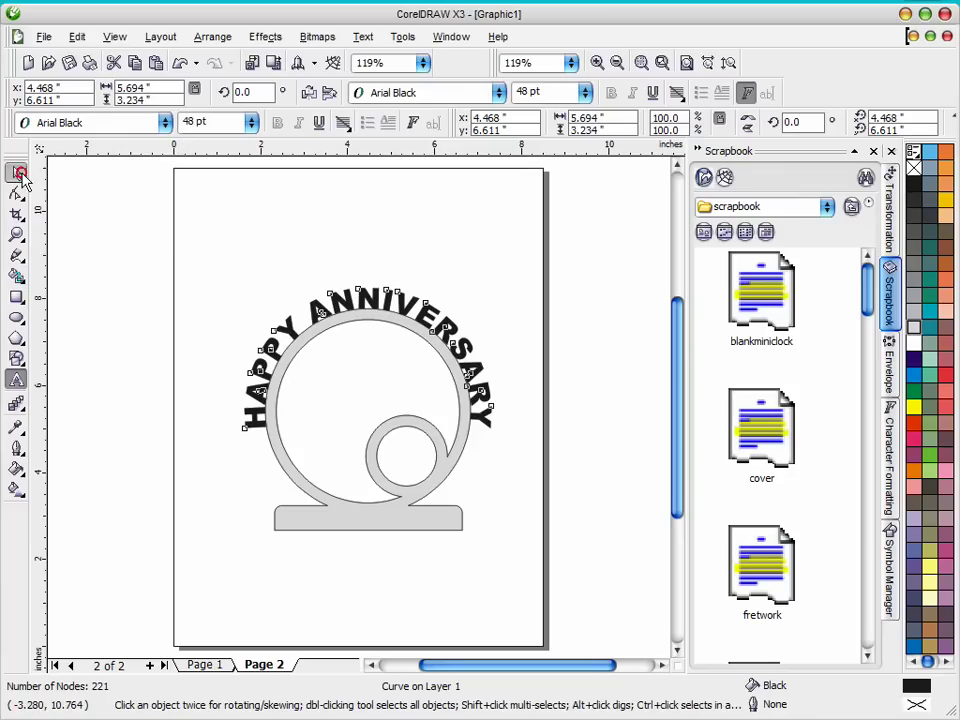
left_click(156, 210)
left_click_drag(176, 196, 515, 569)
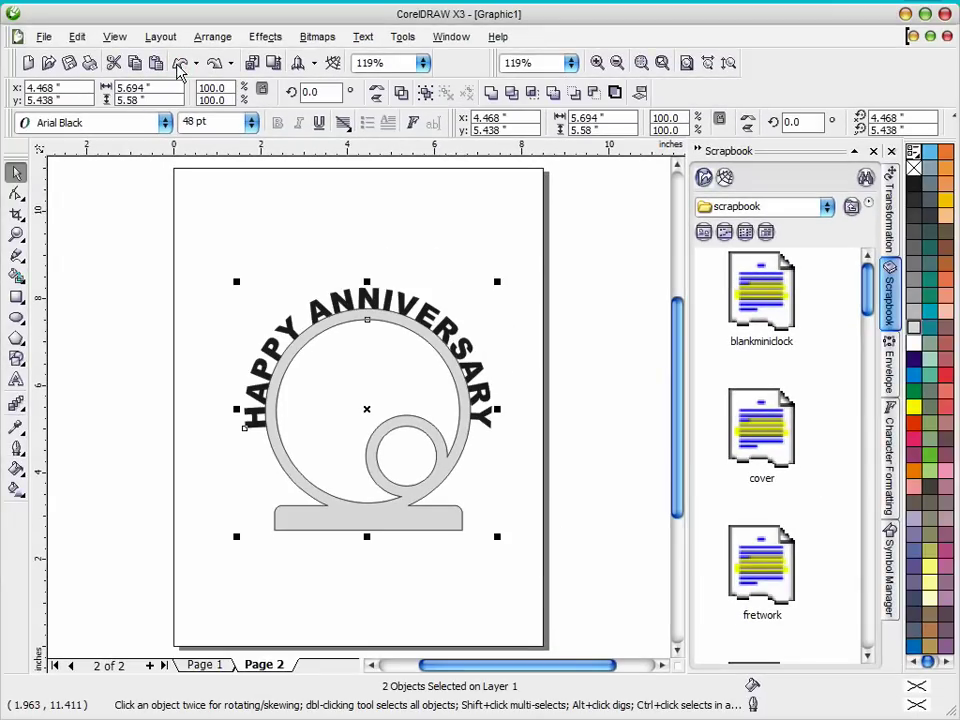
Step: Select the curved anniversary text and set its Horizontal Offset to 0.029"
left_click(179, 63)
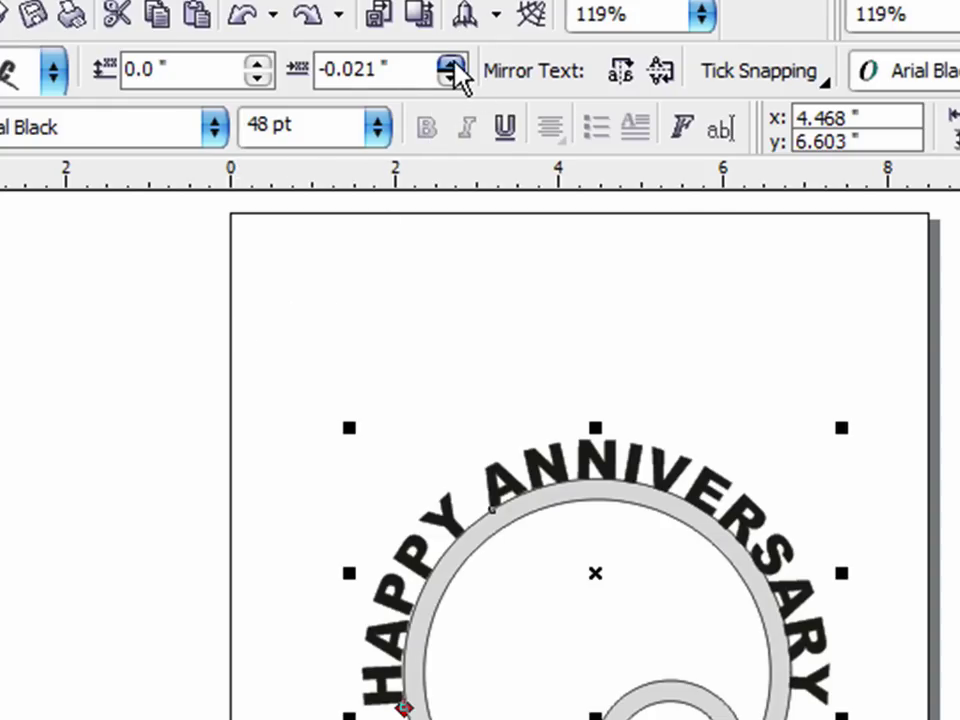
left_click(453, 64)
left_click(453, 64)
left_click(453, 64)
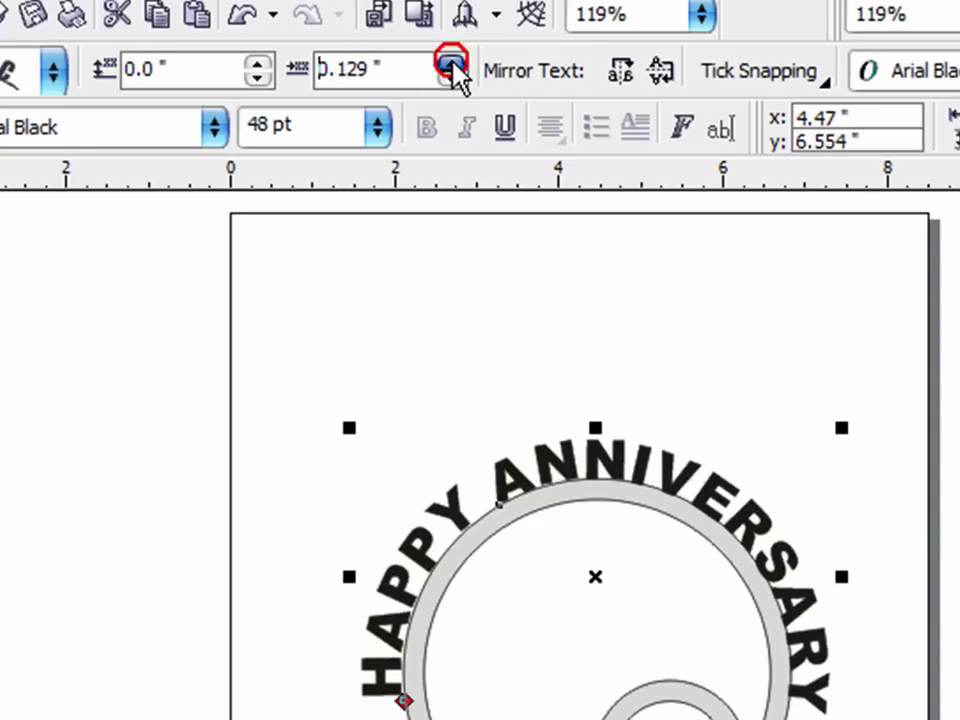
left_click(453, 64)
left_click(453, 64)
left_click(453, 64)
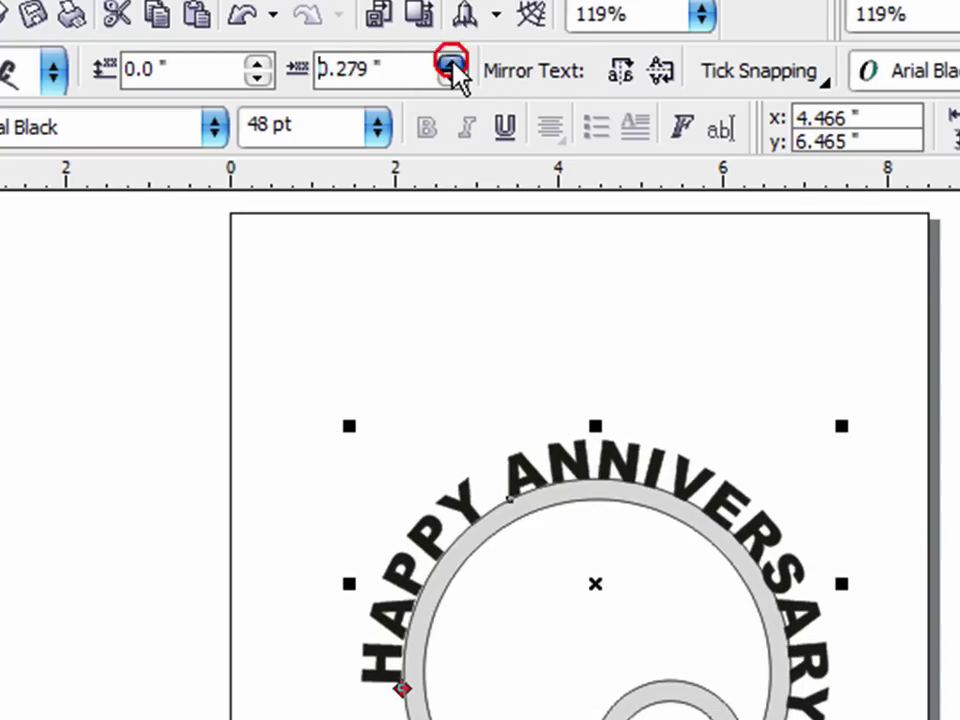
left_click(453, 64)
left_click(453, 77)
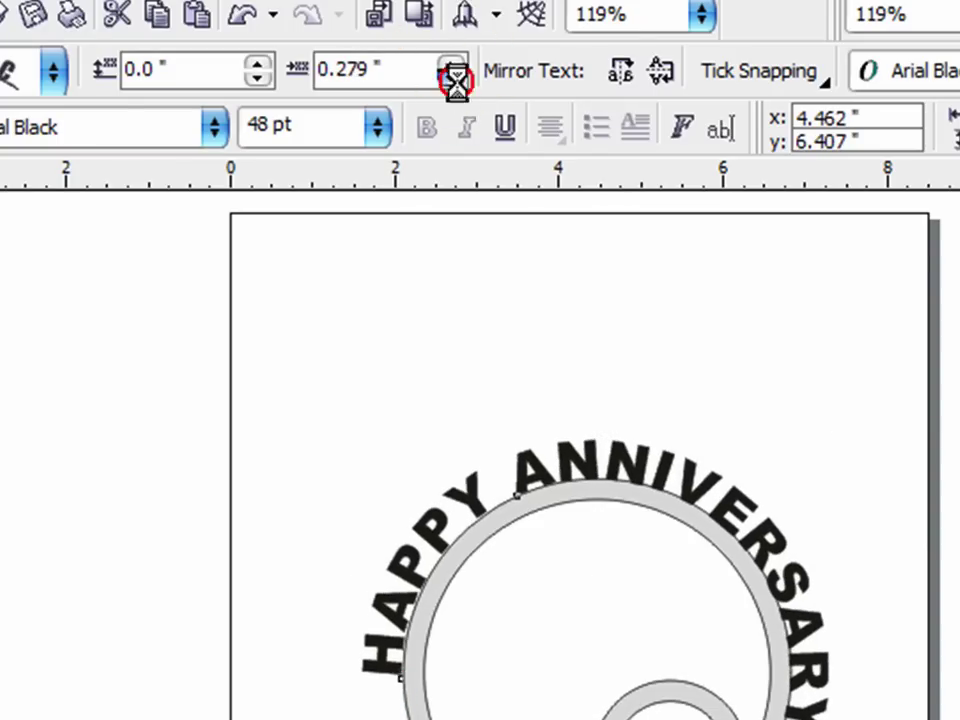
left_click(453, 77)
left_click(455, 79)
left_click(455, 79)
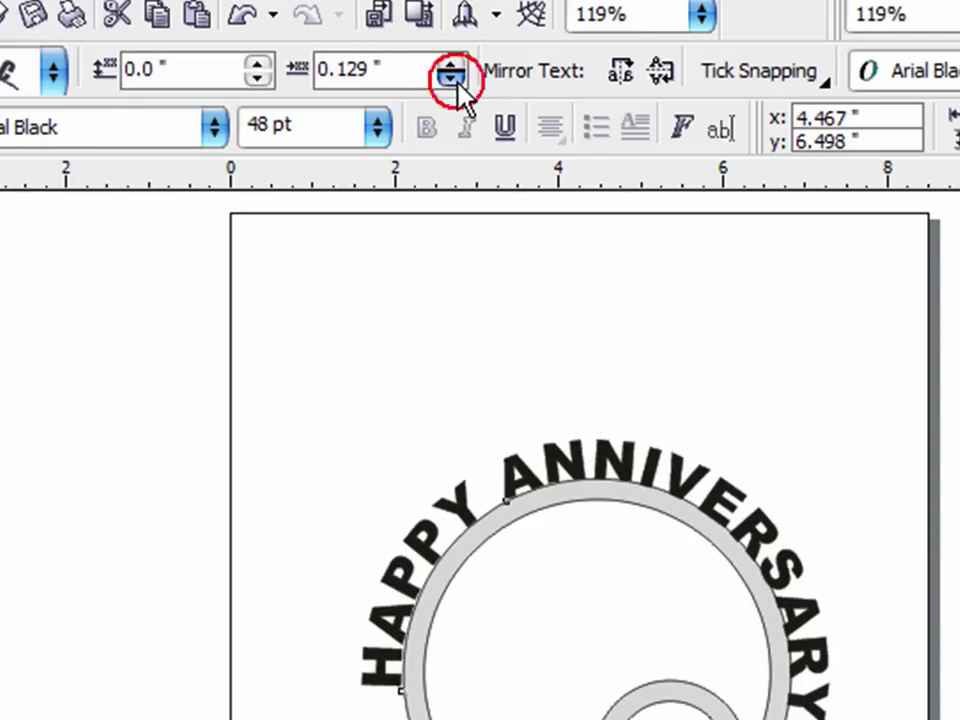
left_click(455, 79)
left_click(456, 80)
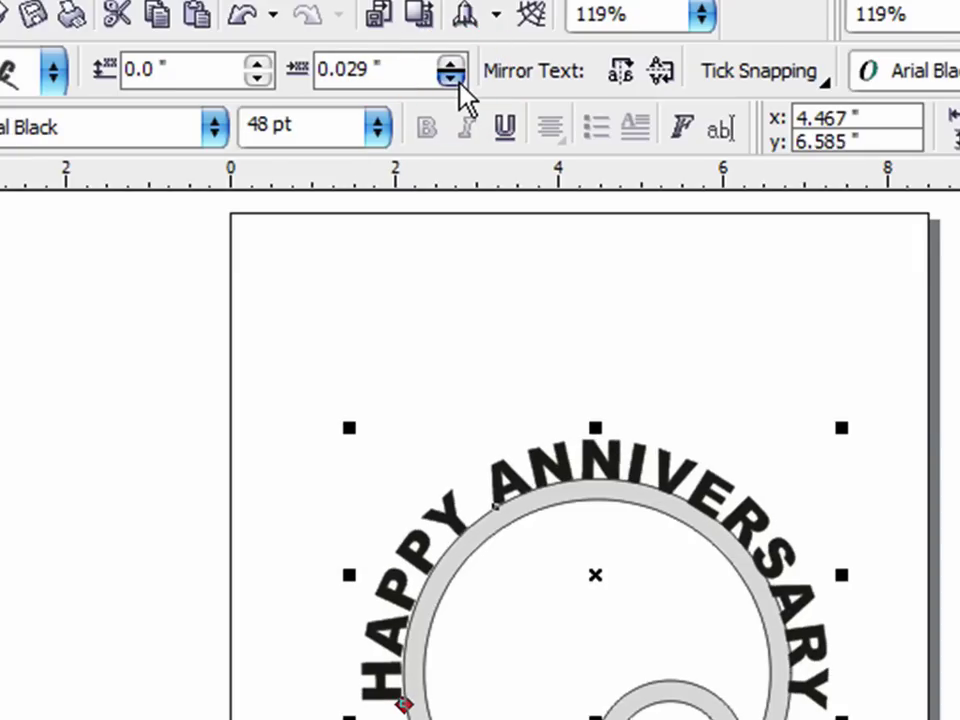
Step: Set the text's Distance from Path to -0.05" so it sinks into the ring
left_click(258, 64)
left_click(258, 64)
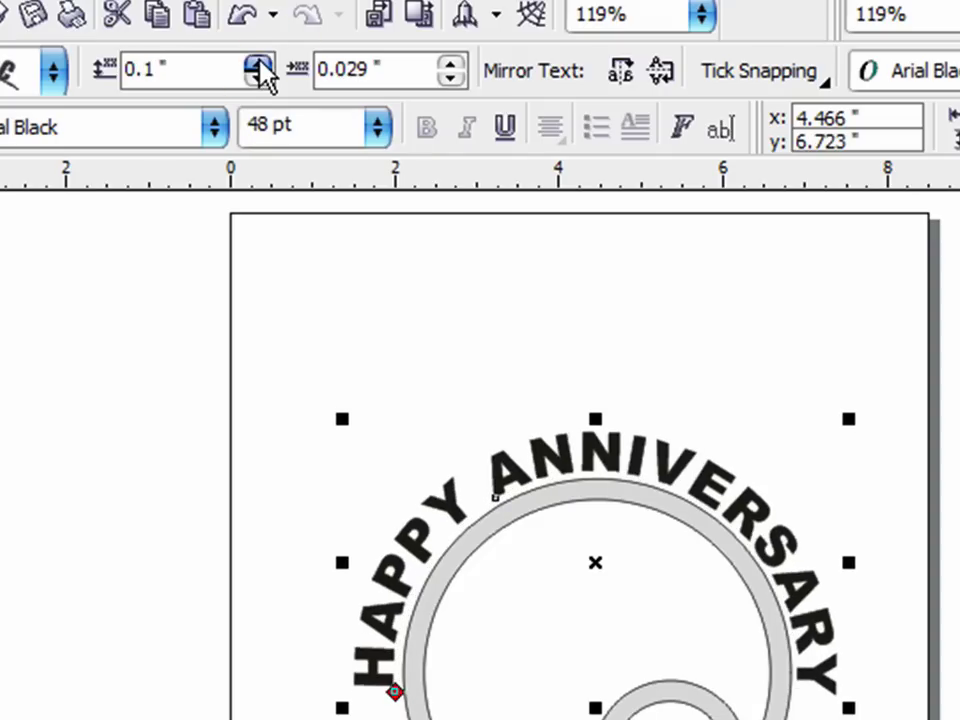
left_click(258, 64)
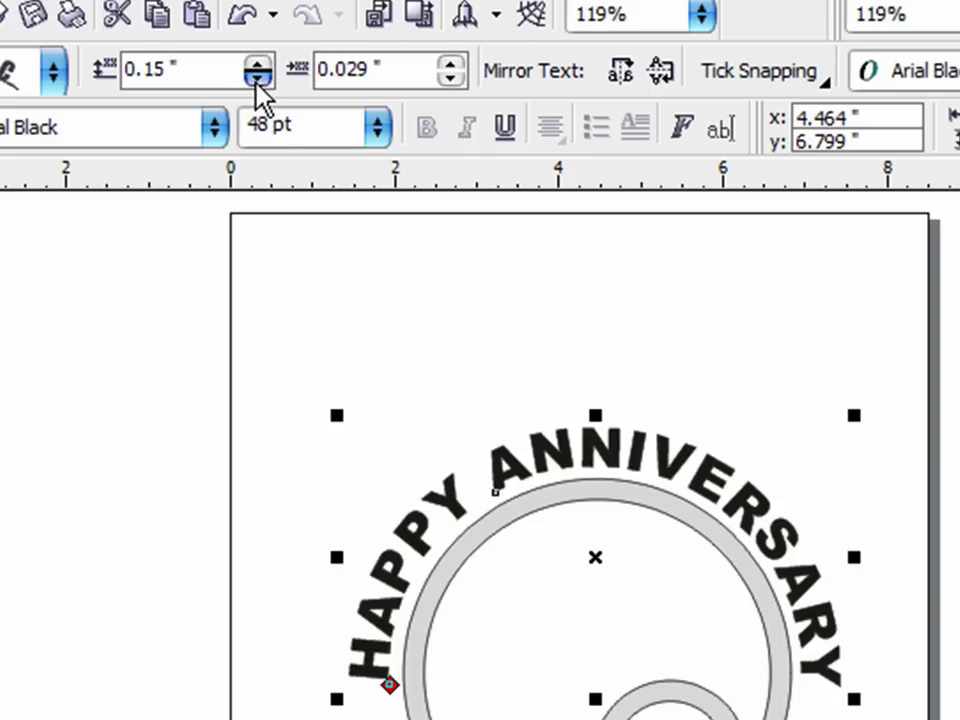
left_click(256, 79)
left_click(257, 78)
left_click(257, 78)
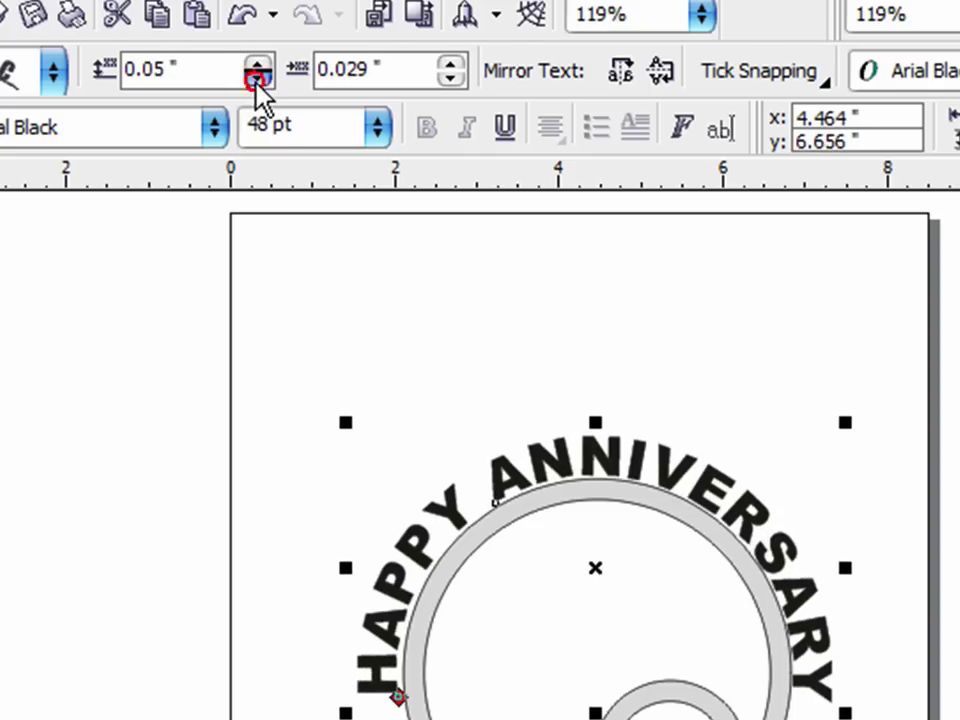
left_click(257, 78)
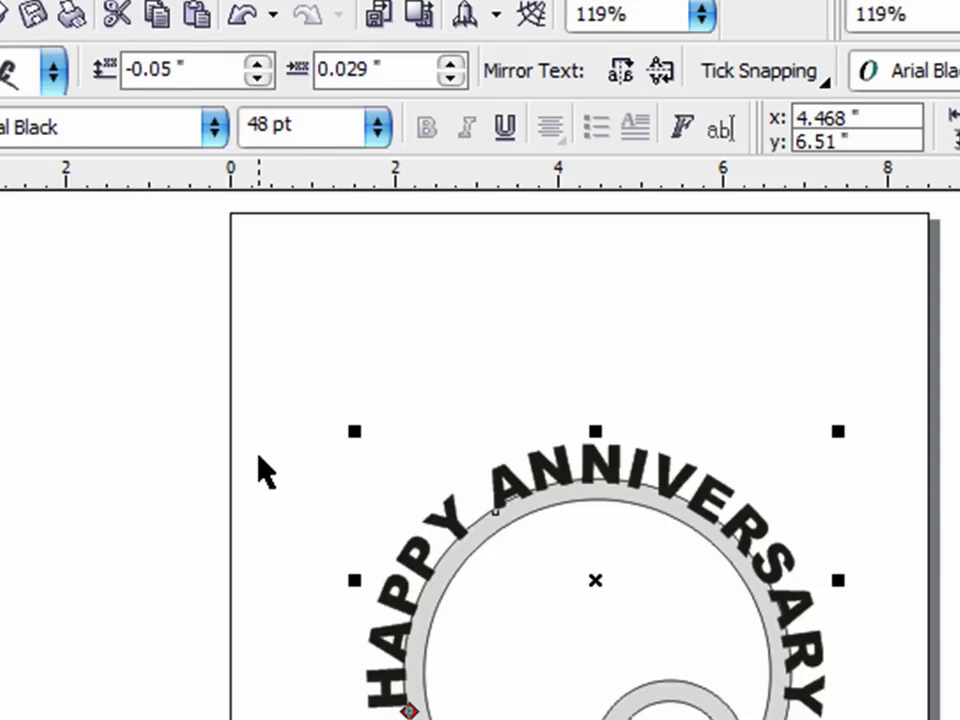
Step: Convert the path text to curves, then marquee-select the lettering together with the clock ring
left_click(275, 0)
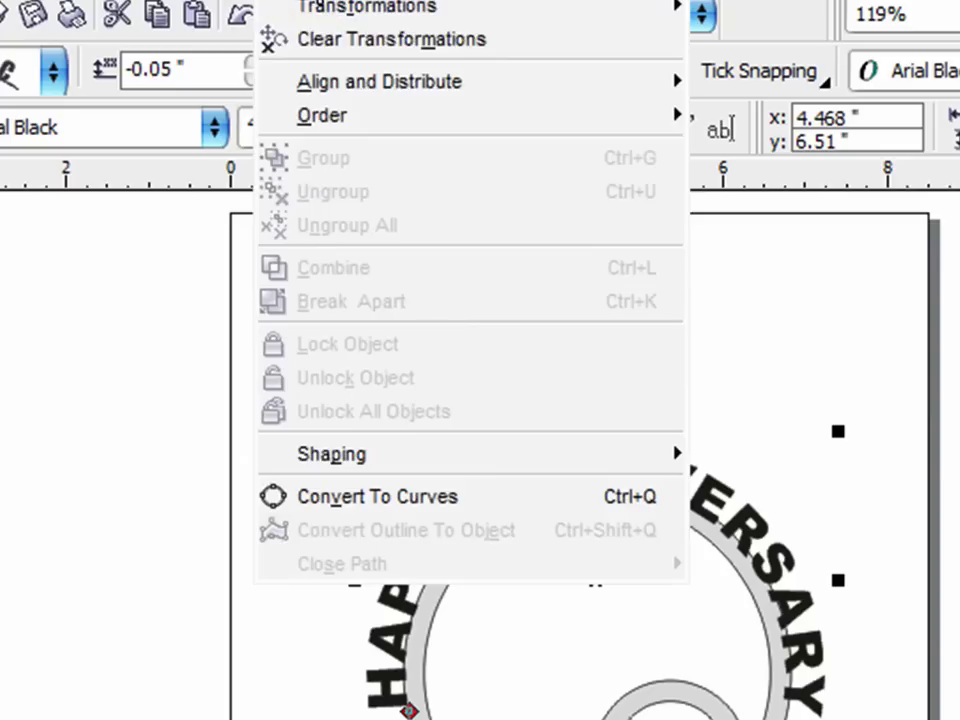
left_click(318, 500)
left_click(222, 470)
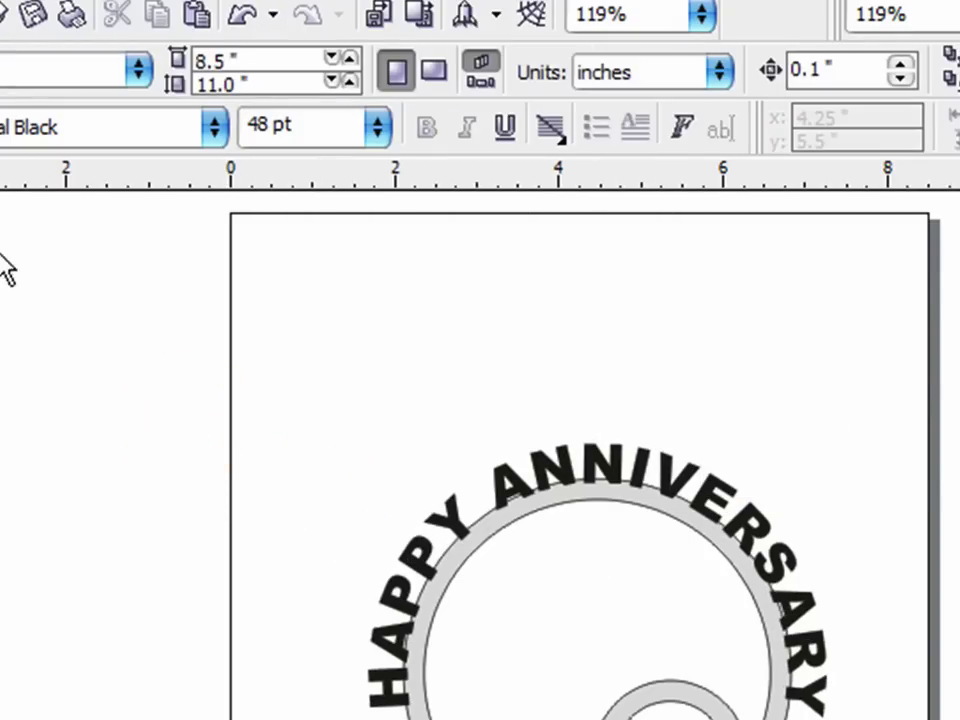
left_click_drag(285, 304, 853, 719)
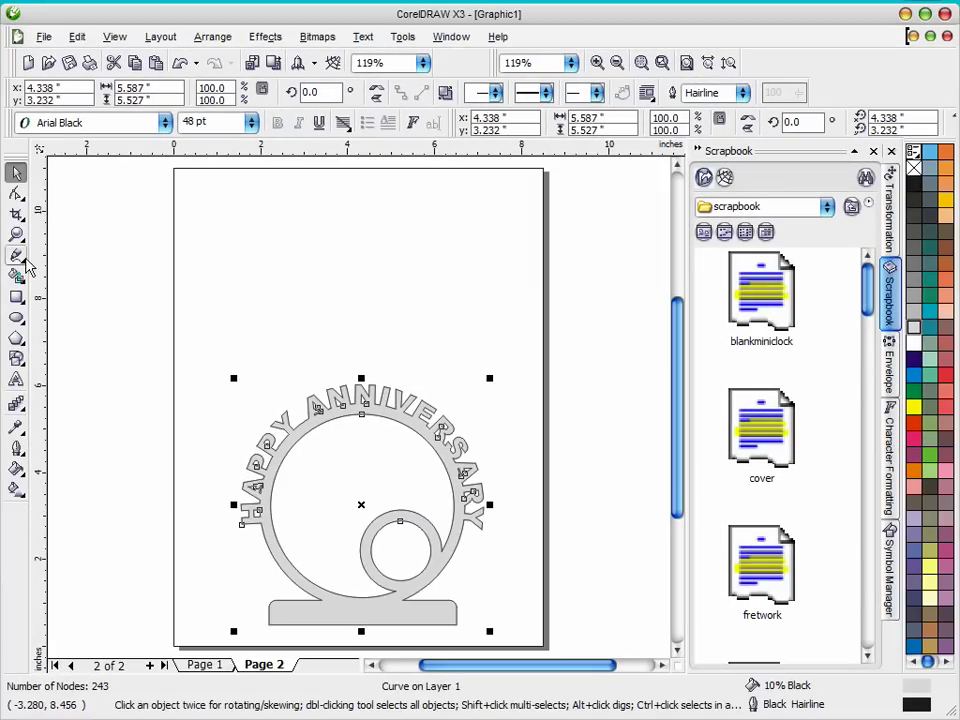
left_click(18, 258)
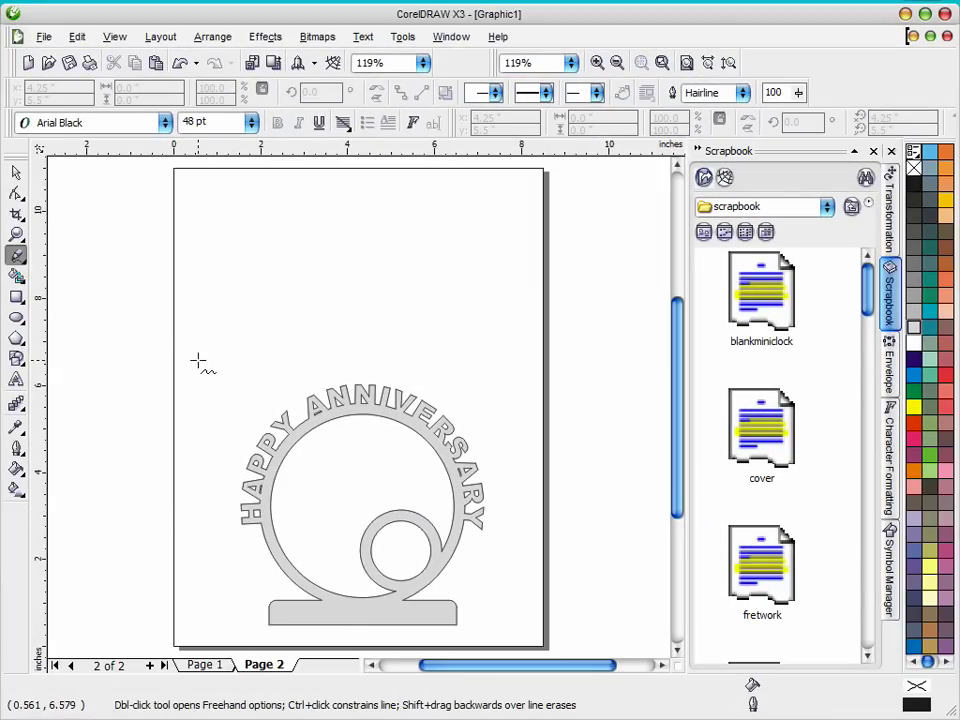
left_click(137, 349)
mouse_move(146, 335)
left_mouse_down()
mouse_move(183, 311)
mouse_move(290, 318)
mouse_move(359, 339)
mouse_move(460, 342)
mouse_move(526, 318)
mouse_move(597, 256)
left_mouse_up()
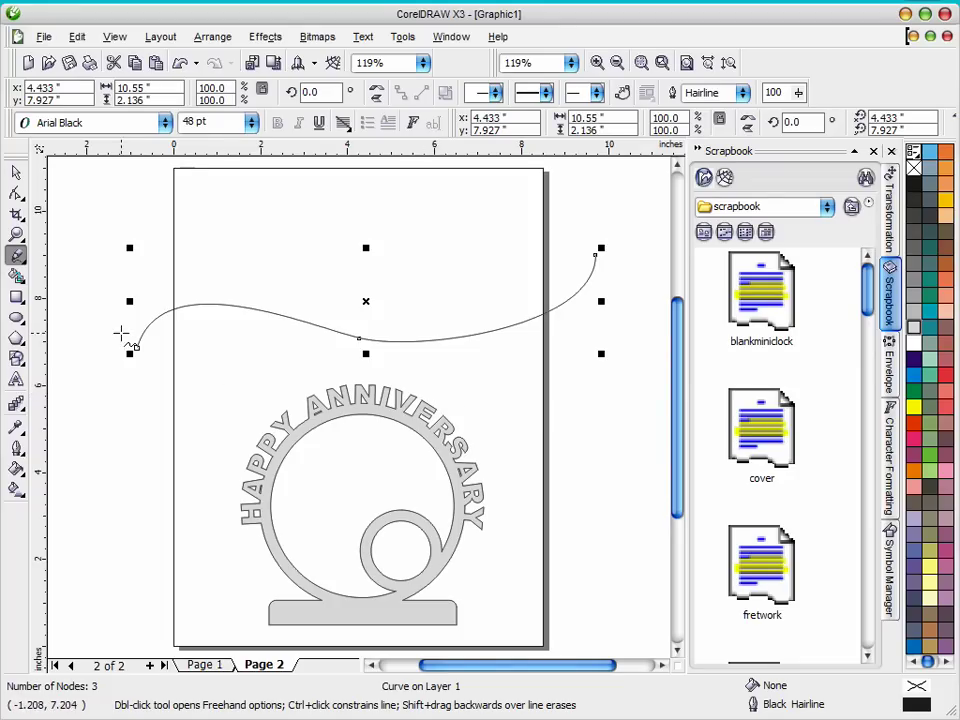
left_click(16, 379)
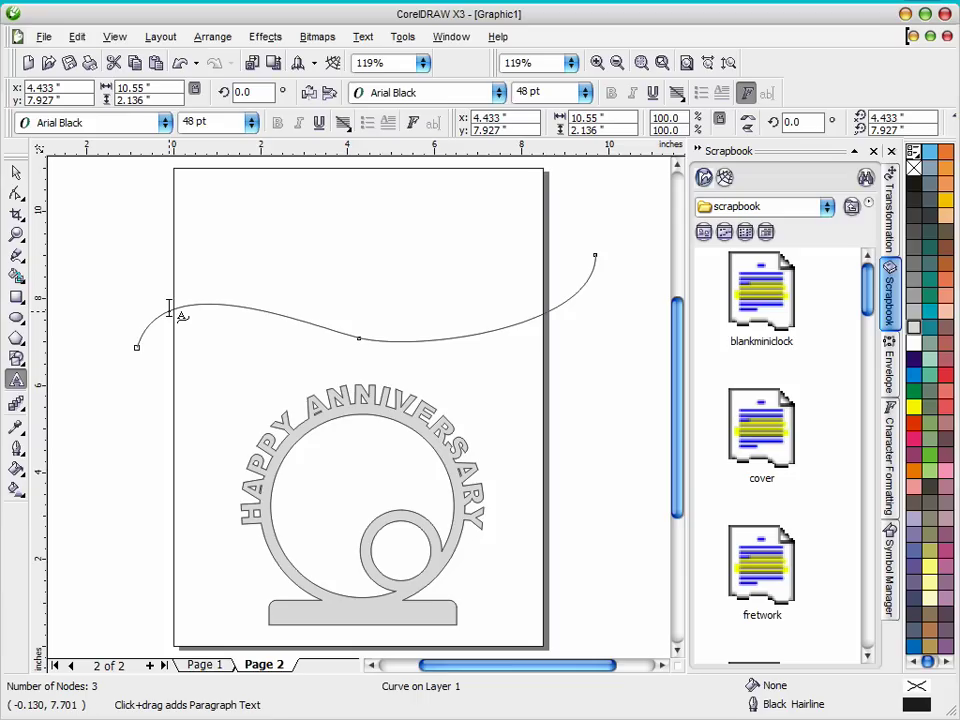
left_click(169, 308)
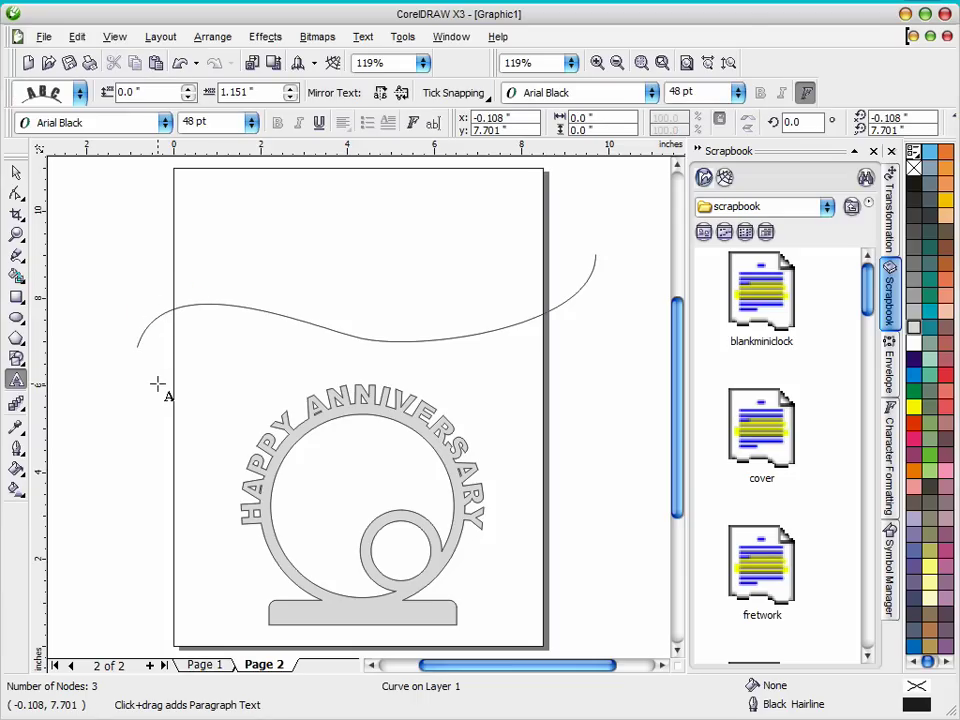
type("NO")
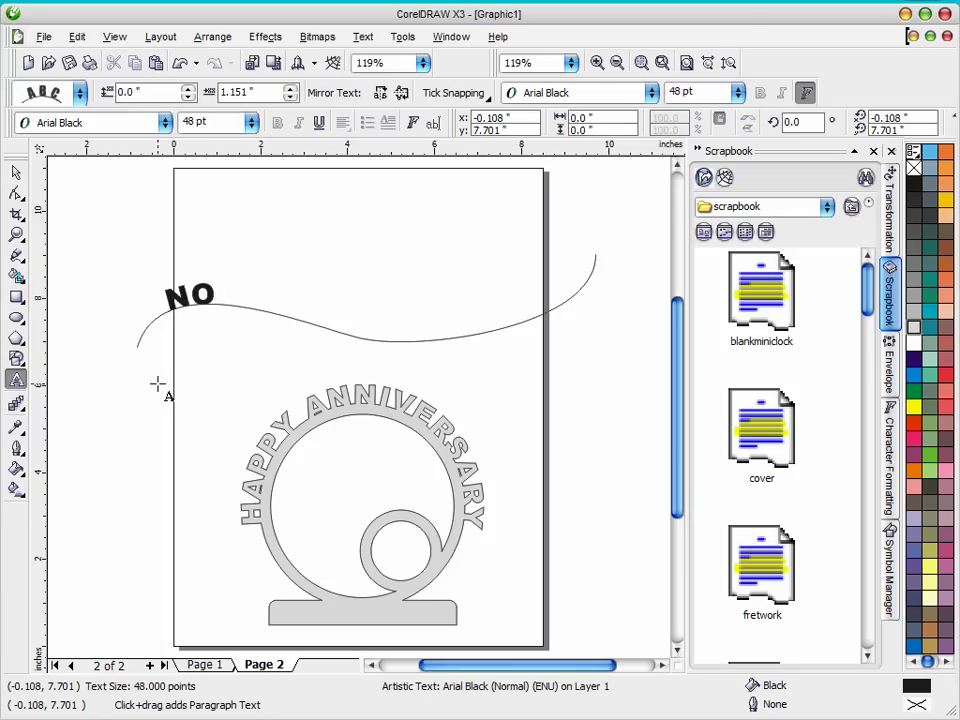
type("W IS T")
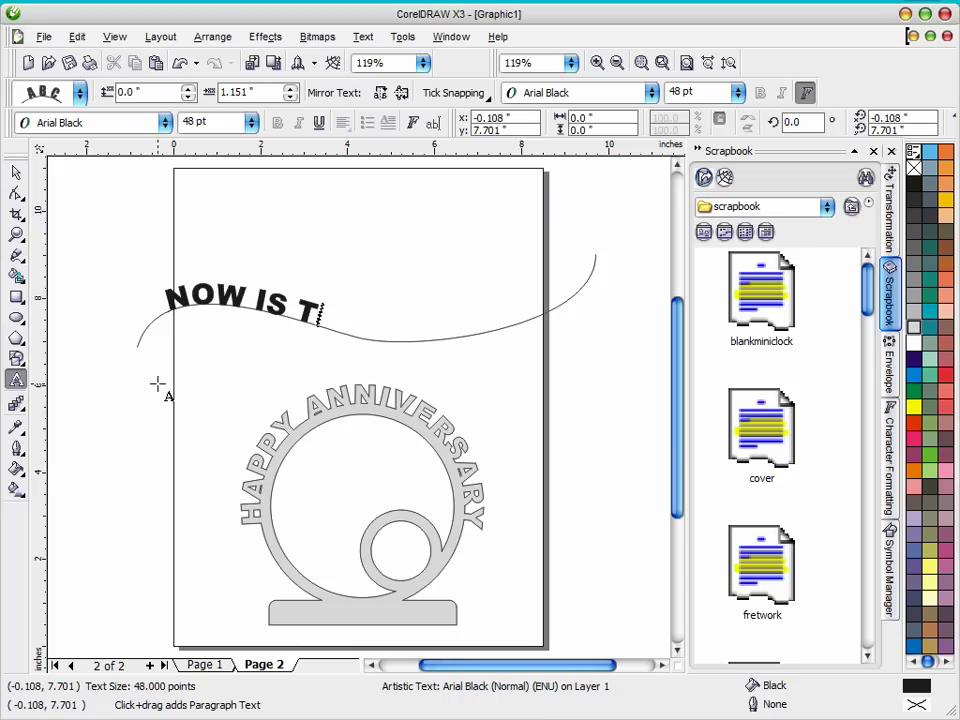
type("HE TIME")
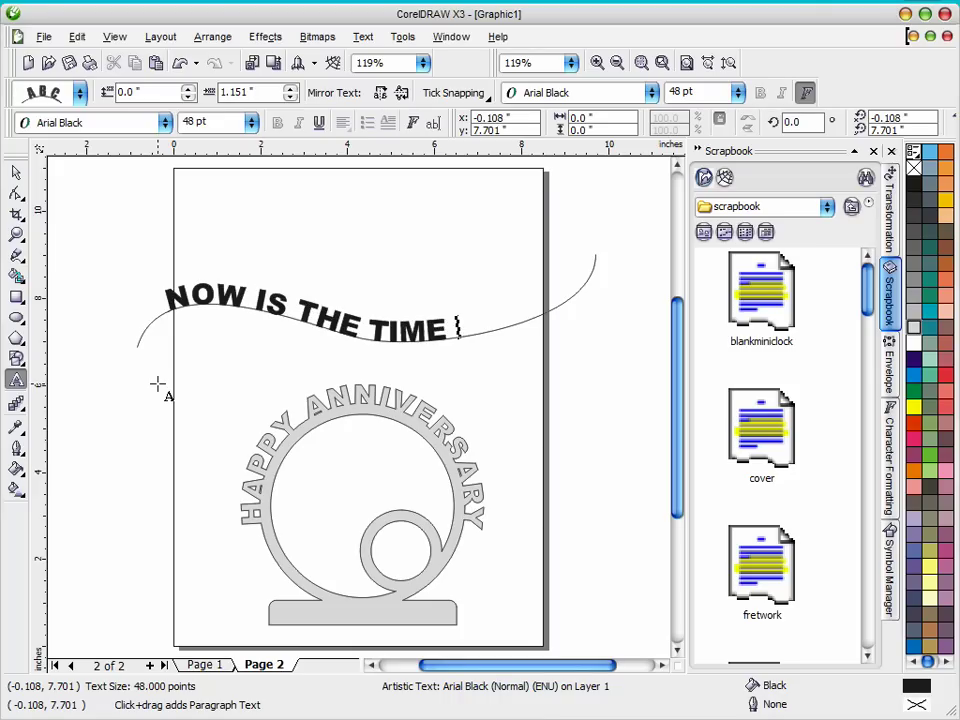
type(" FOR")
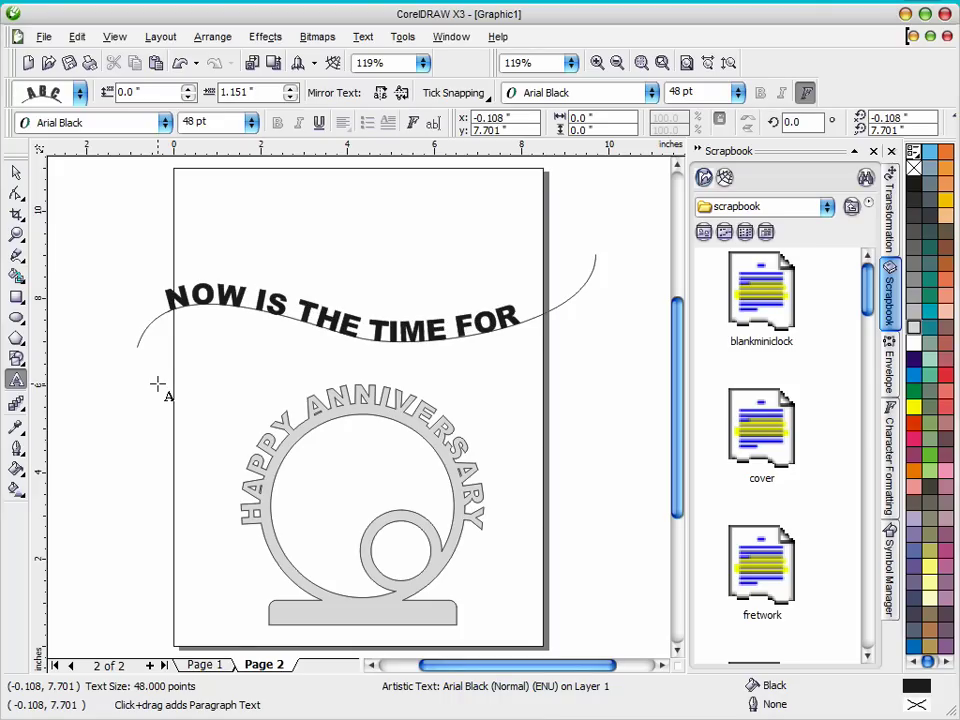
type(" ALL G")
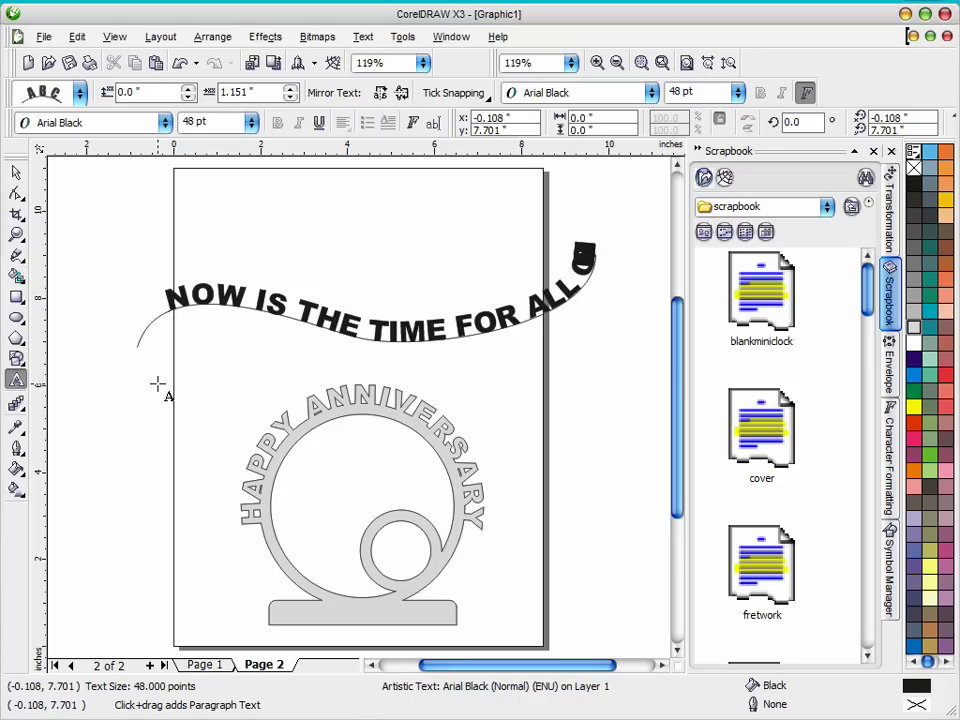
key("Escape")
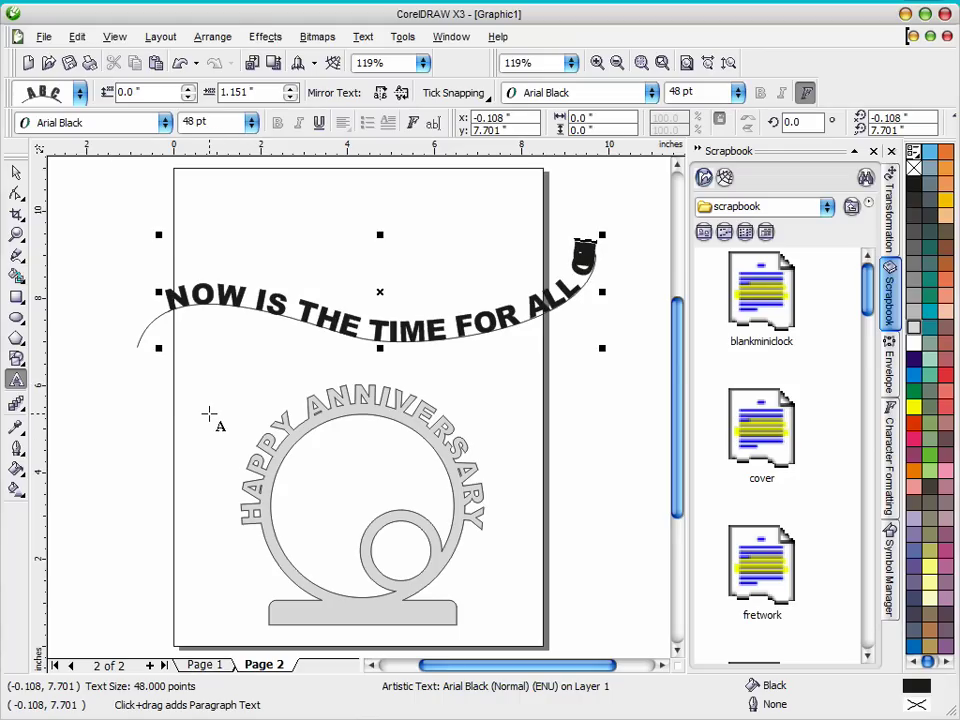
left_click(17, 174)
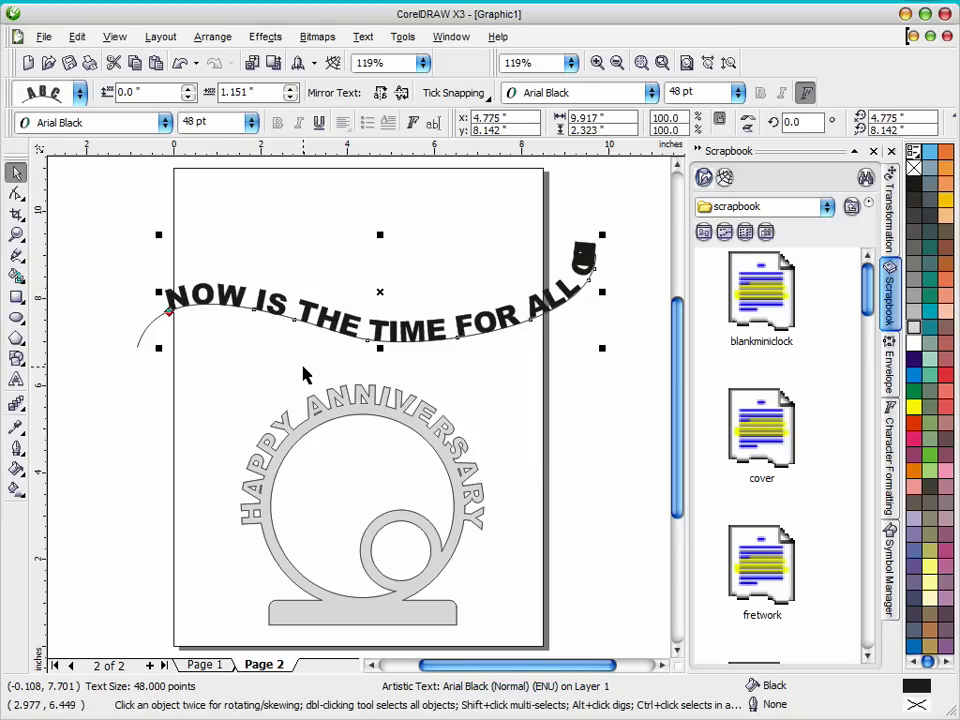
key("Delete")
Step: Delete the wavy curve and move the anniversary clock to the page bottom
left_click(400, 346)
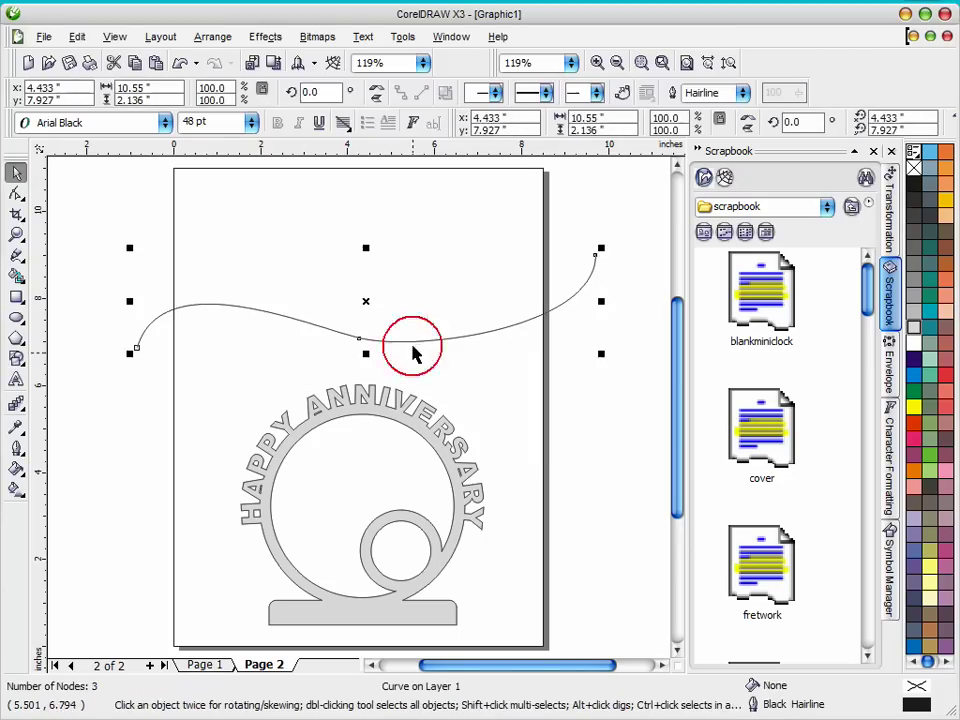
key("Delete")
left_click_drag(433, 444, 544, 580)
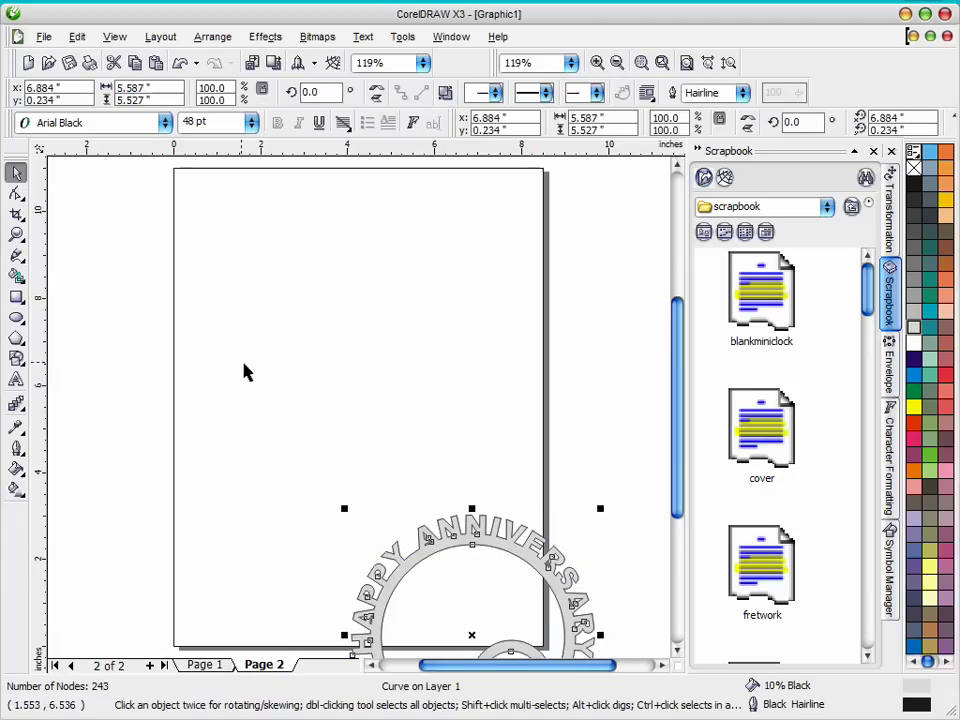
Step: Draw a large spiral in the page centre and reduce its revolutions to 7
left_click(13, 346)
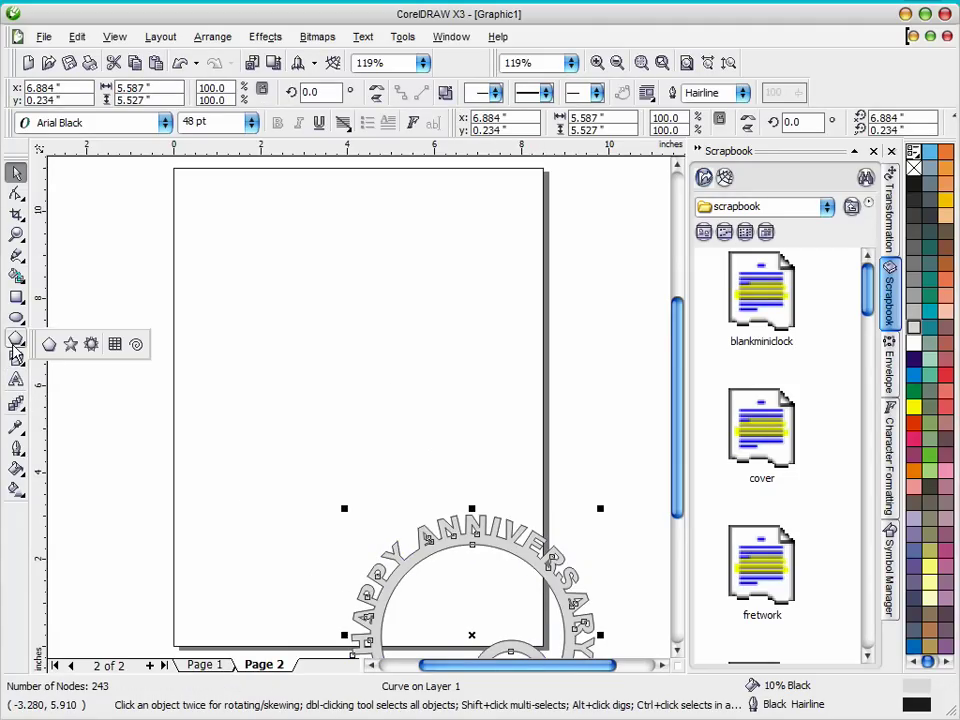
left_click(136, 347)
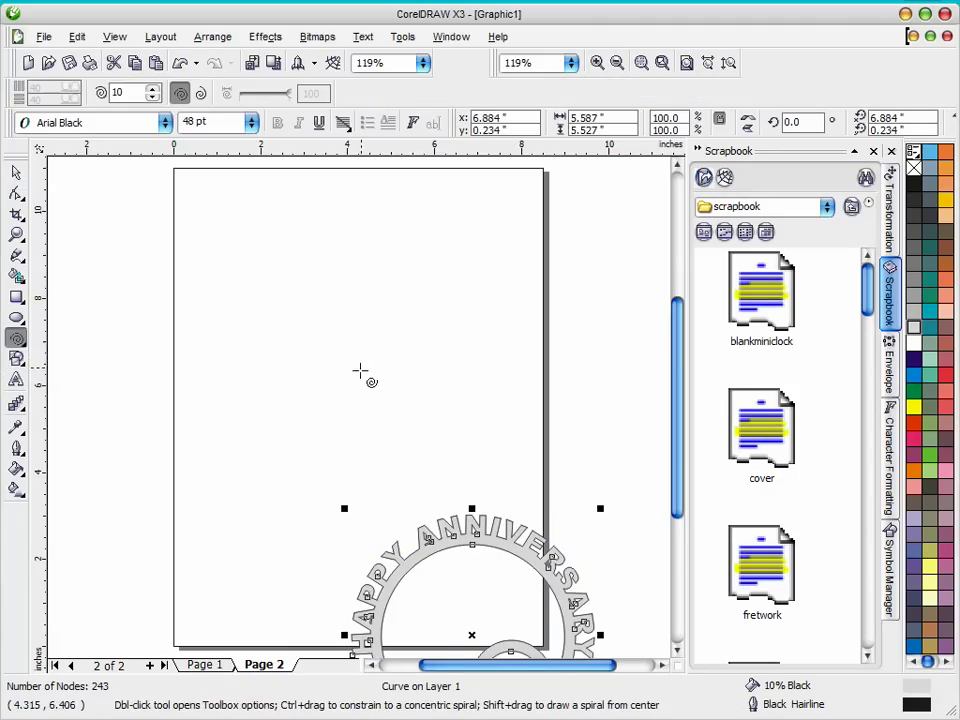
left_click_drag(289, 275, 485, 464)
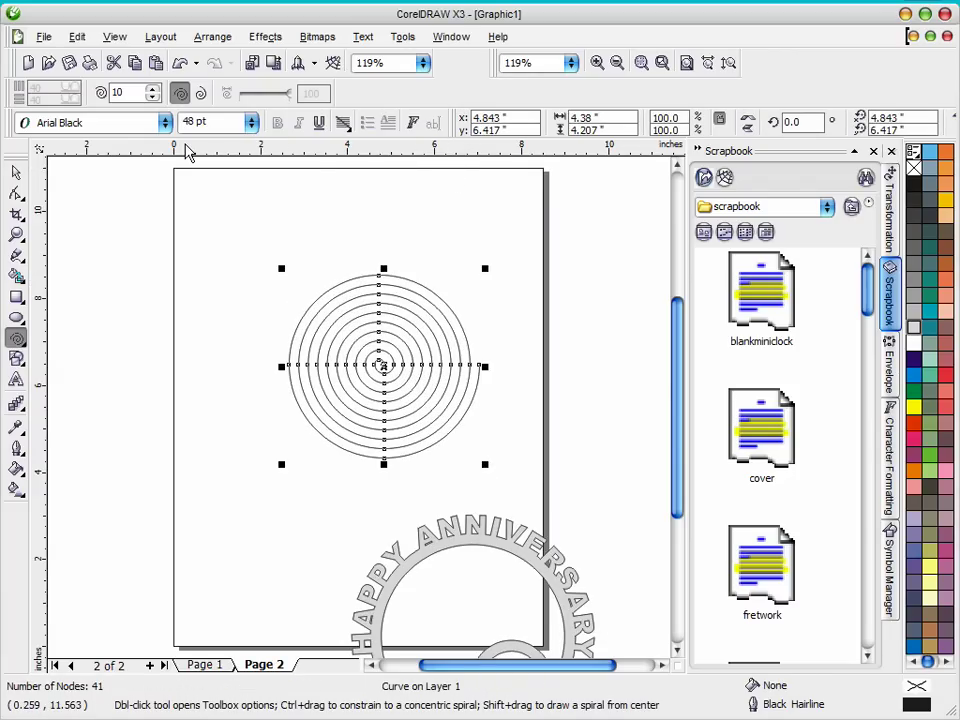
left_click(152, 99)
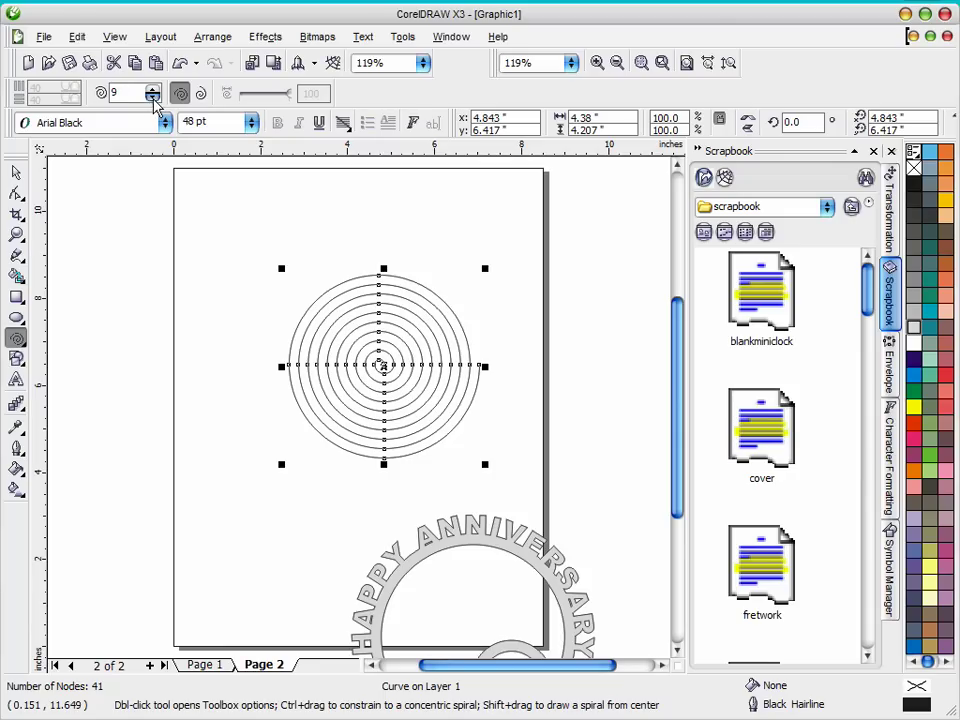
left_click(152, 99)
left_click(152, 99)
Step: Set spirals to logarithmic expansion 59 with 6 revolutions, then select the large spiral
left_click_drag(371, 328, 324, 295)
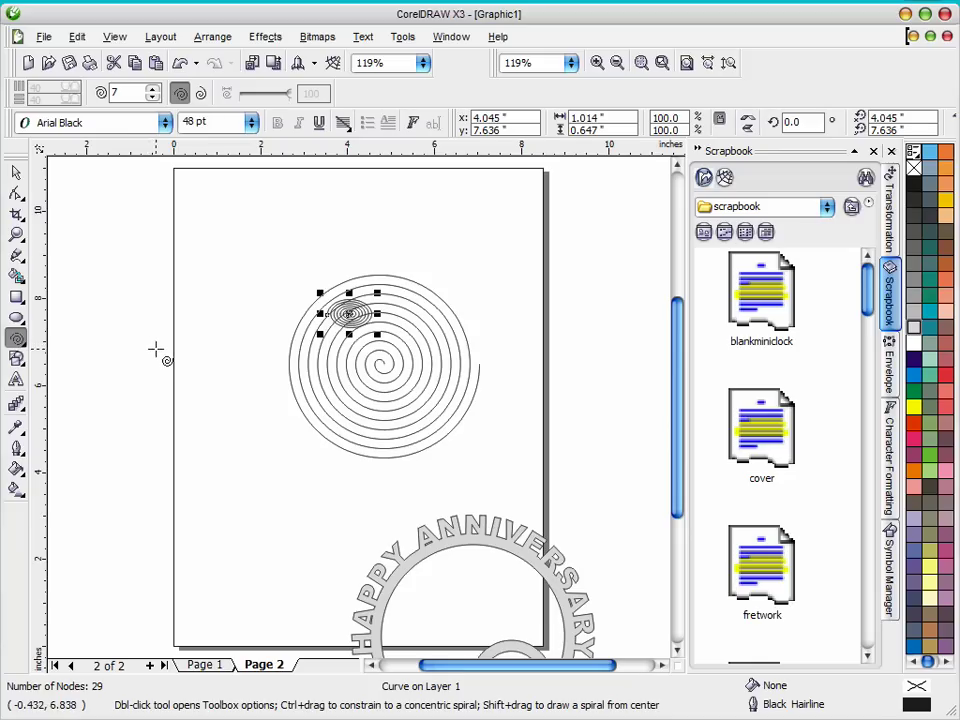
key("Delete")
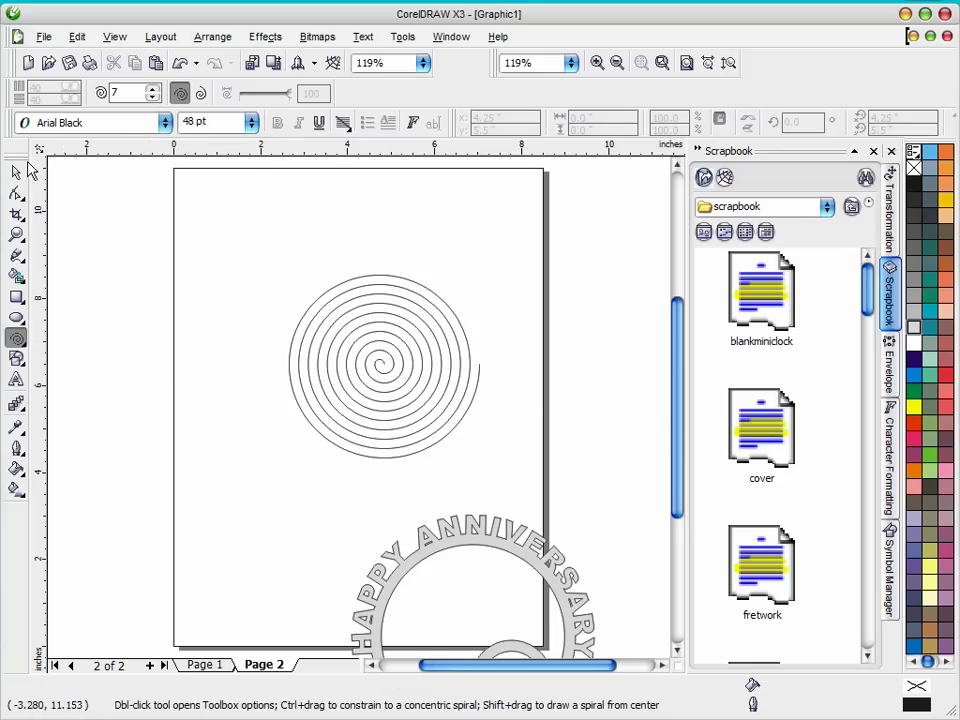
left_click(200, 95)
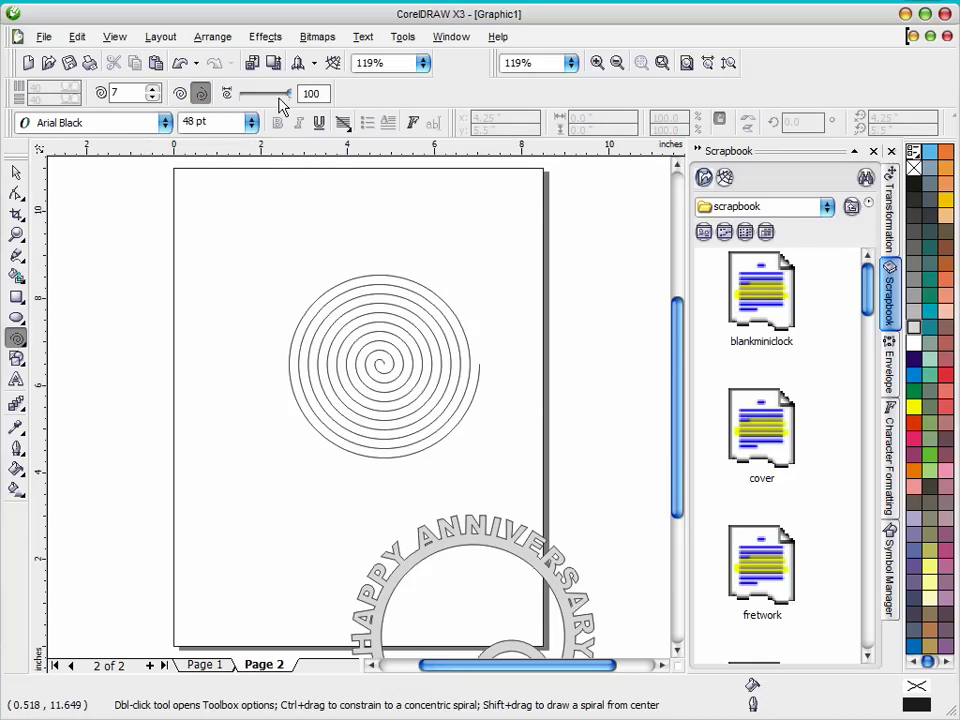
left_click_drag(288, 94, 267, 101)
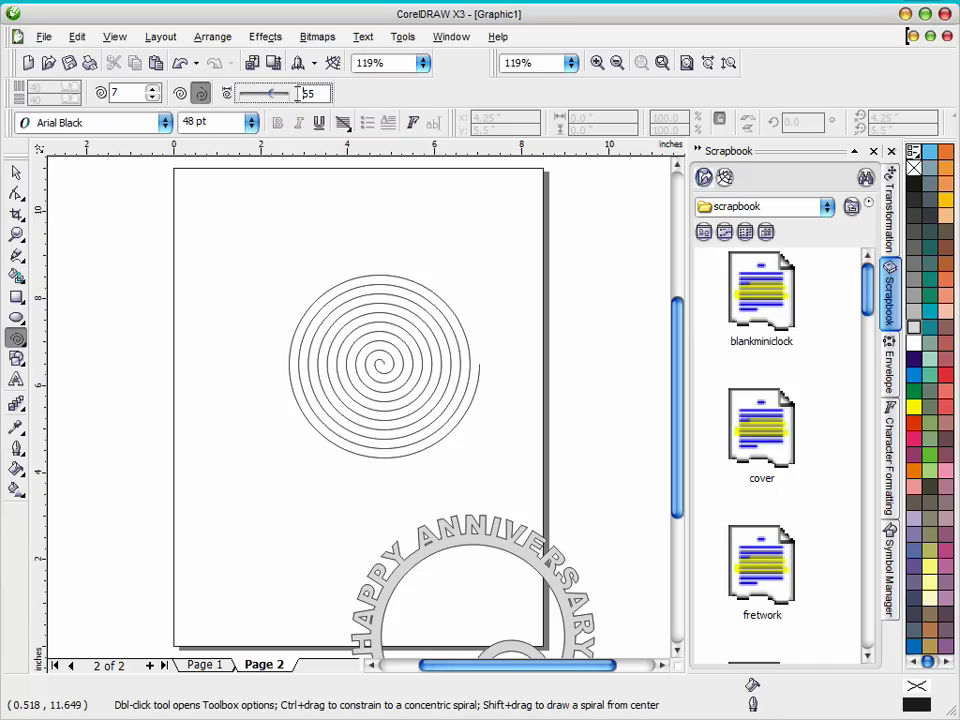
left_click(151, 97)
left_click(16, 172)
left_click(320, 320)
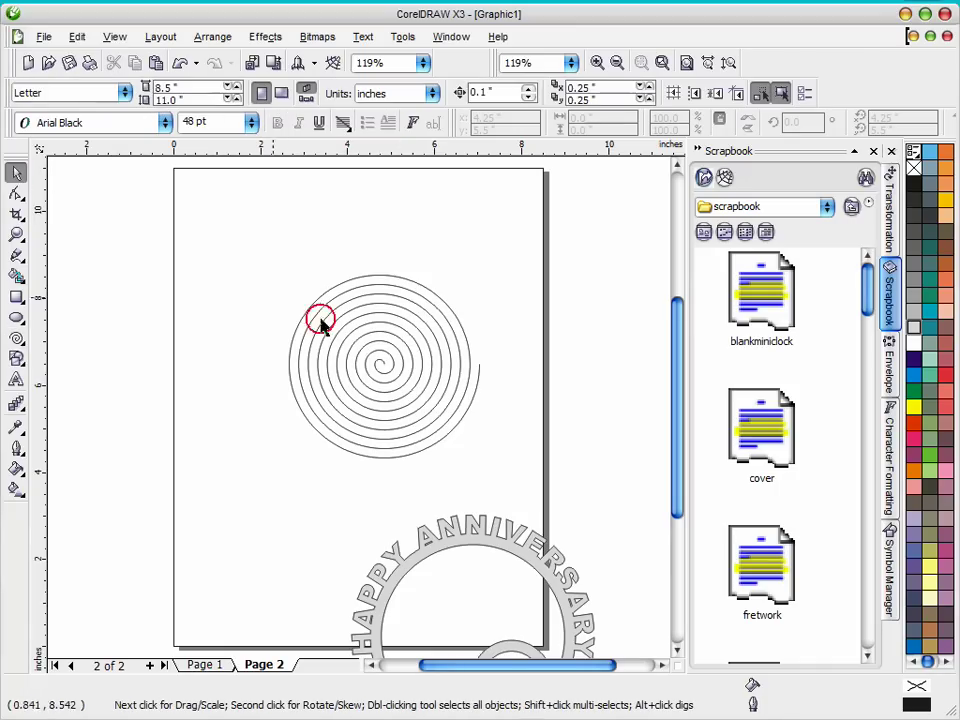
left_click_drag(253, 242, 495, 463)
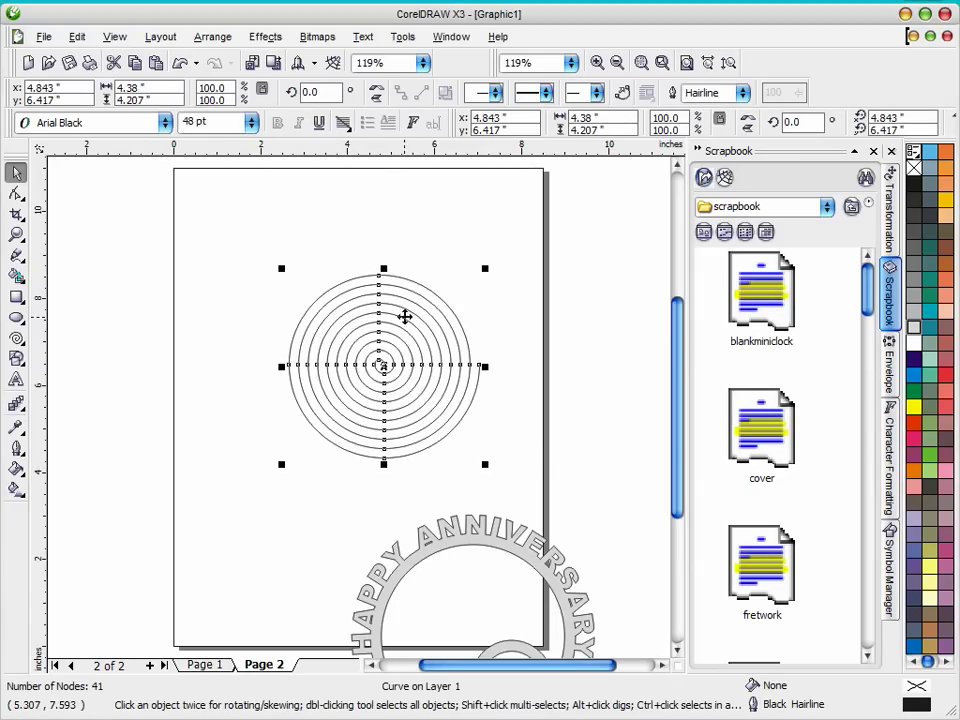
Step: Start the text 'It' on the spiral at its centre point
left_click(16, 380)
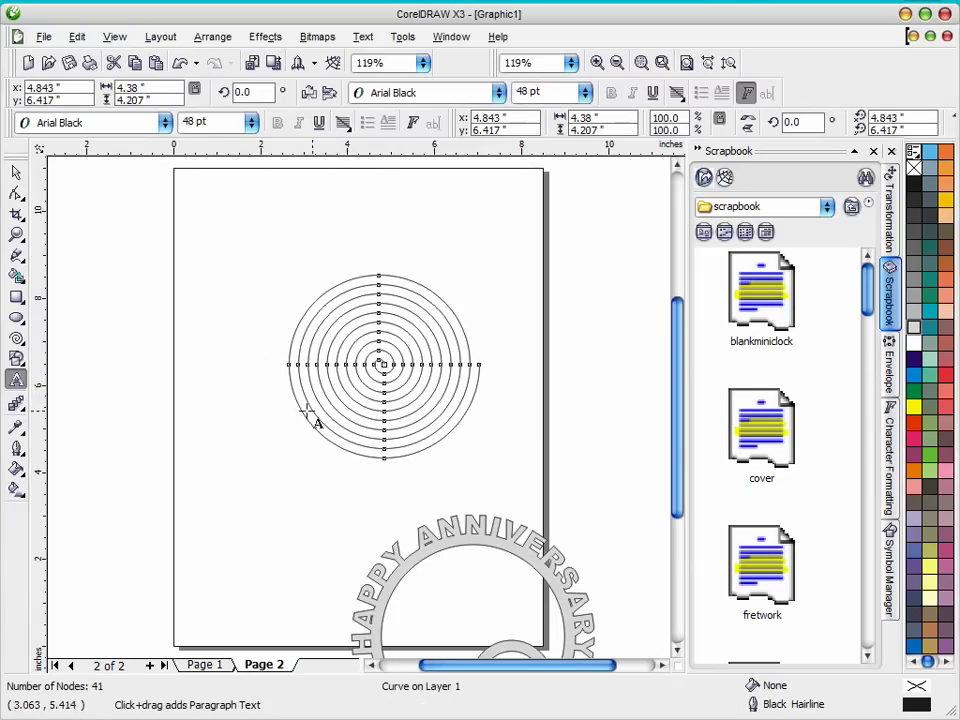
left_click(16, 172)
left_click(58, 418)
left_click(16, 380)
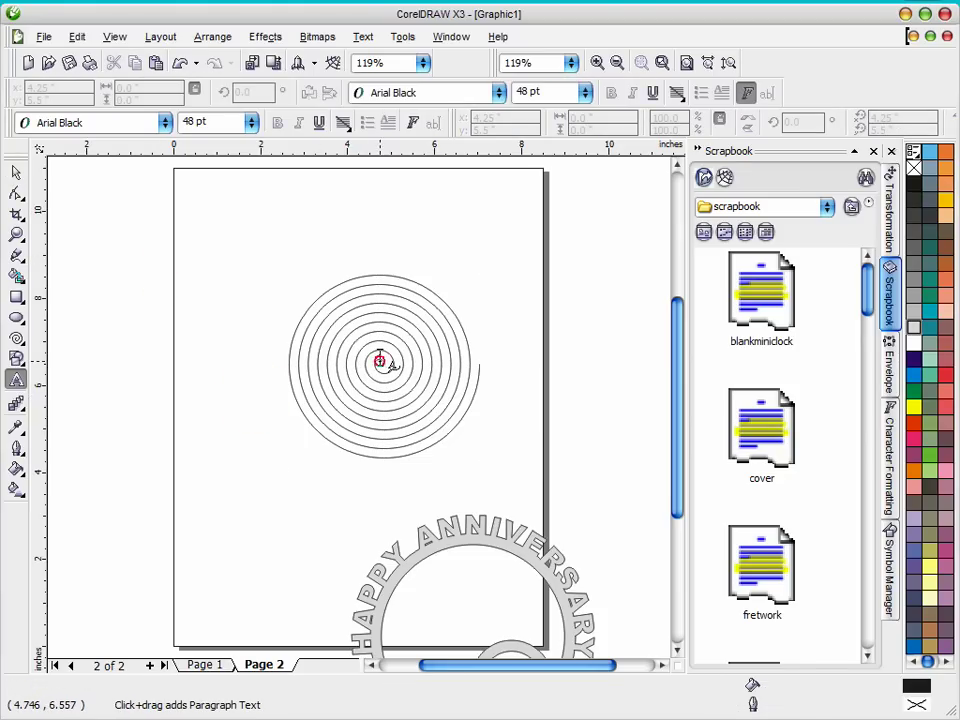
left_click(380, 361)
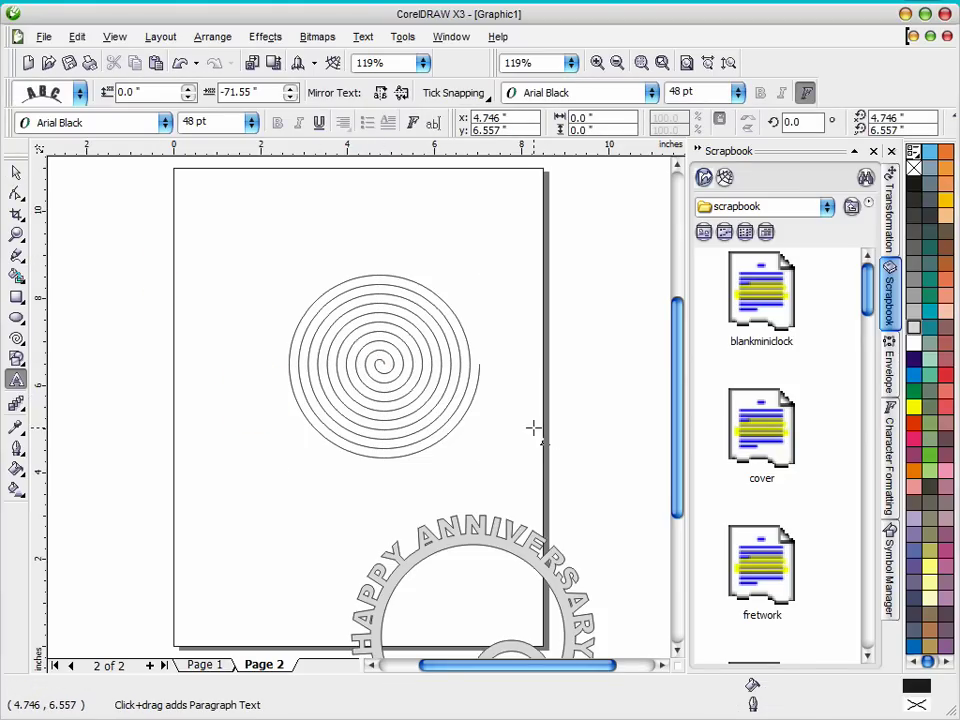
type("It")
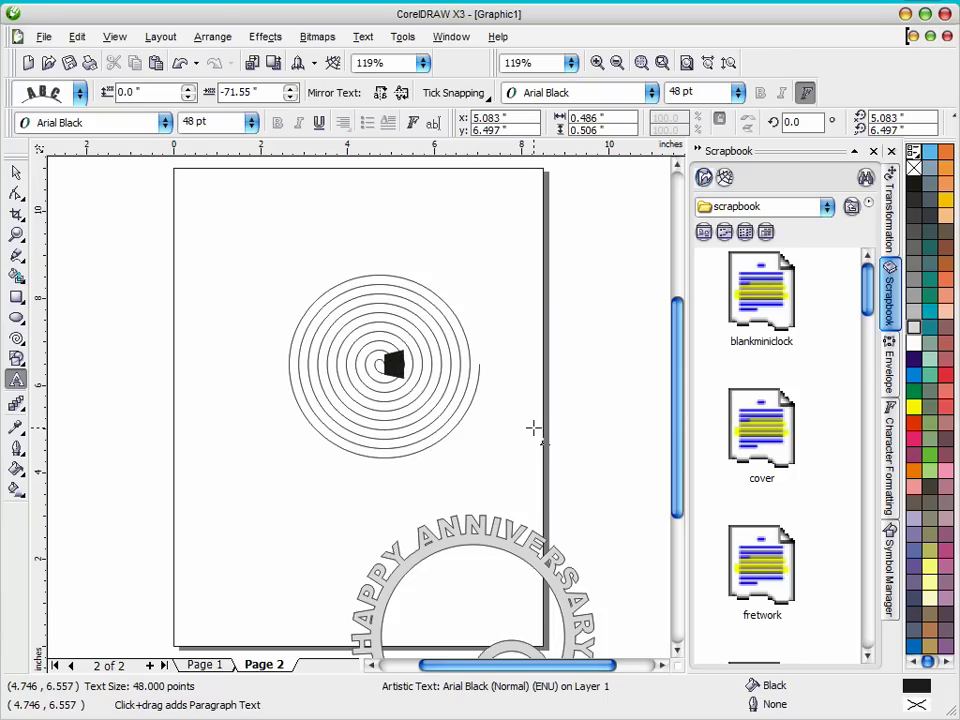
Step: Zoom in on the text at the spiral's centre, then back out to the page
left_click(396, 386)
left_click(16, 232)
left_click_drag(330, 355, 442, 403)
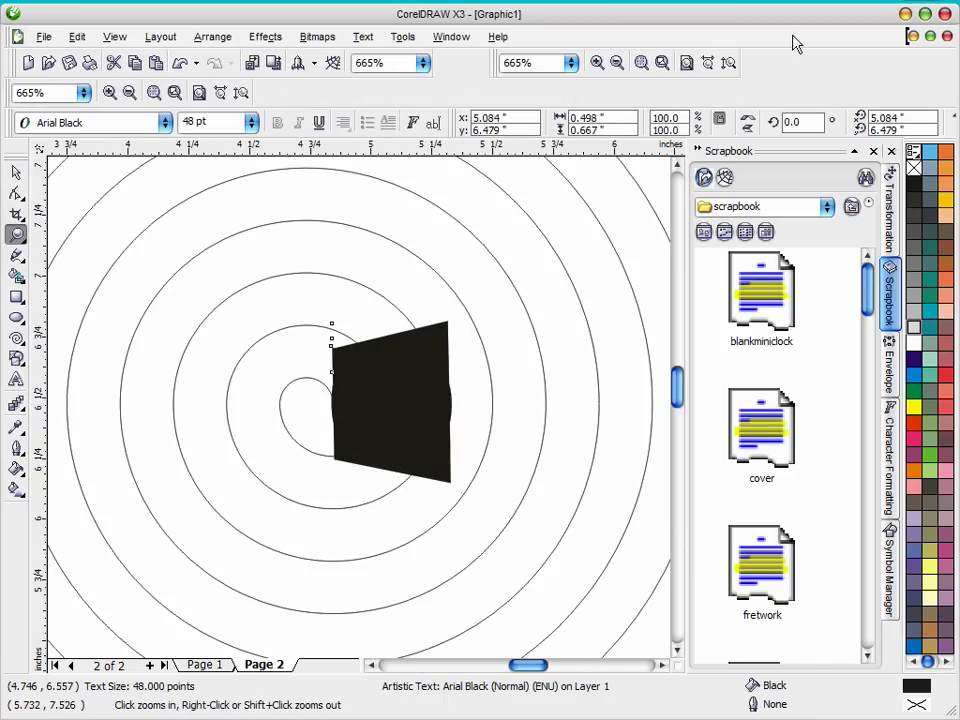
left_click(727, 63)
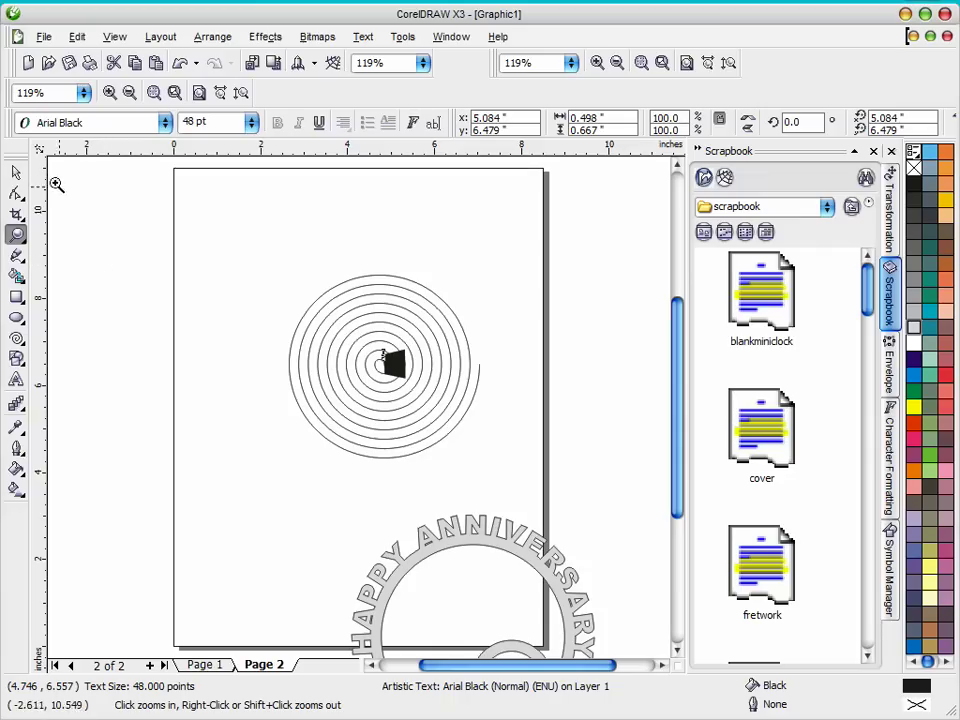
Step: Delete the spiral with its text and drag the anniversary clock up to the page centre
left_click(15, 173)
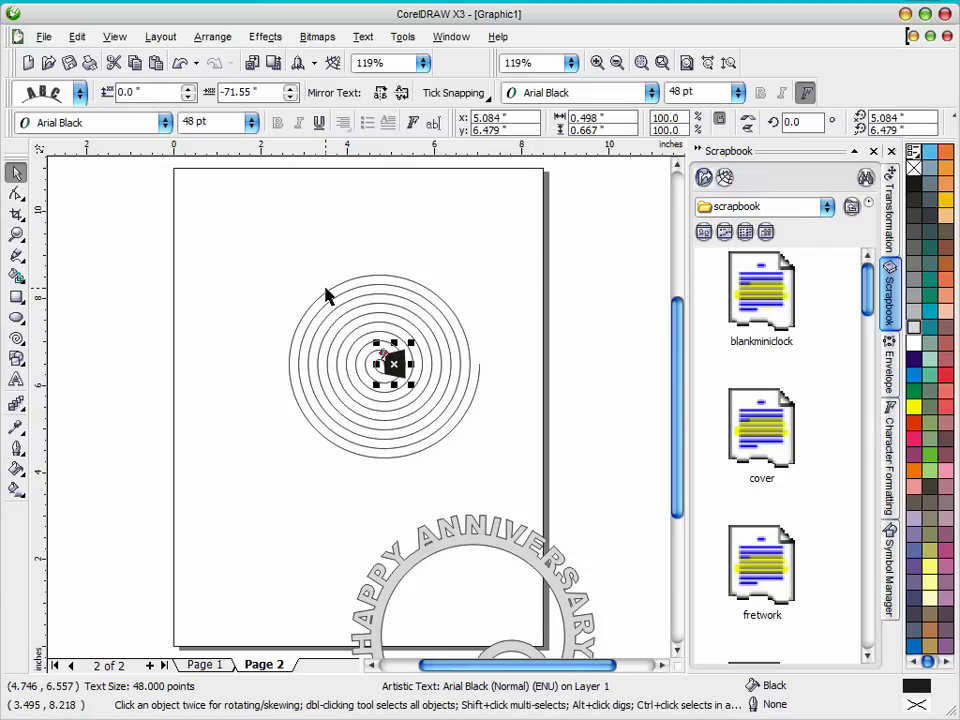
left_click(285, 259)
left_click_drag(259, 236, 491, 480)
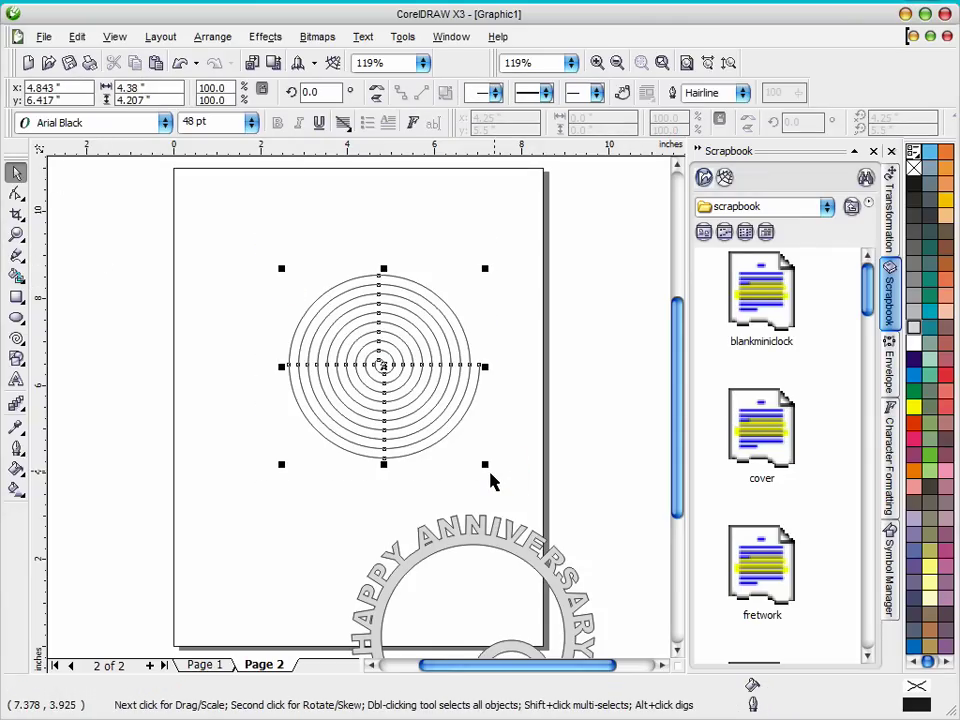
key("Delete")
left_click_drag(535, 565, 431, 320)
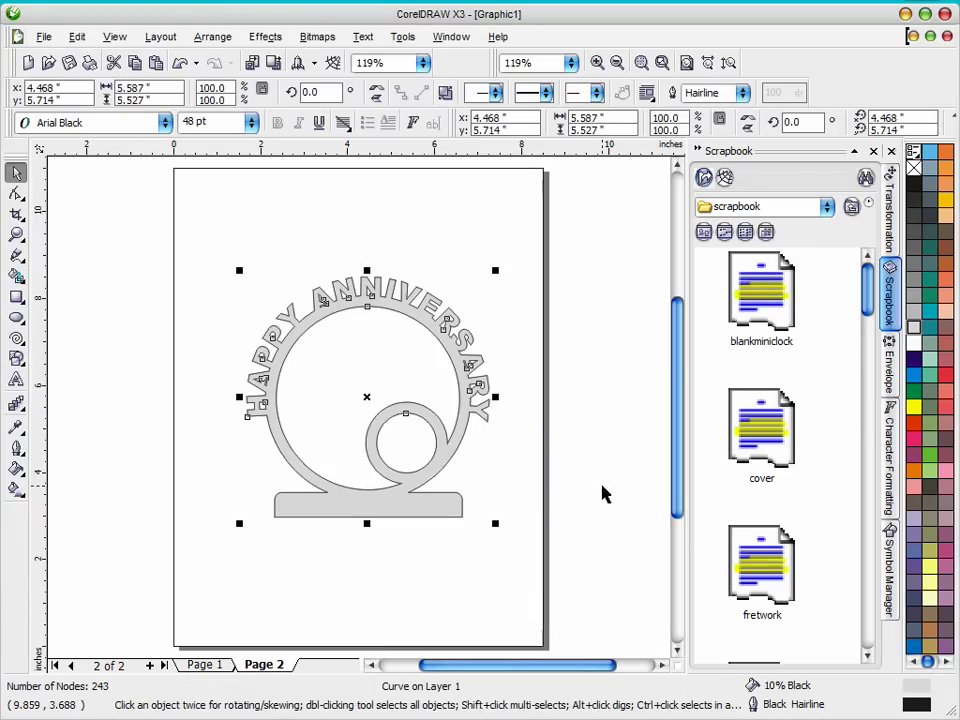